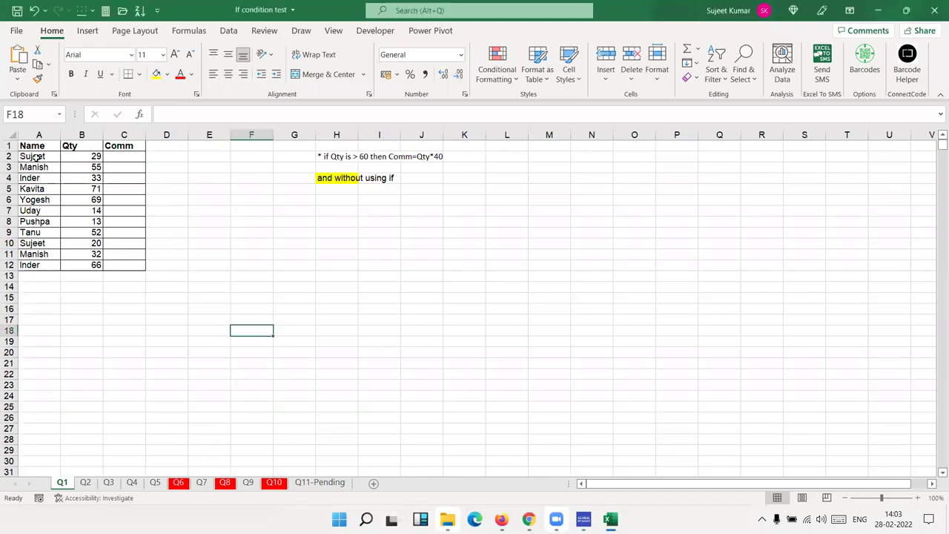
Enter =IF(B2>60,B2*40,0) in C2 and fill it down to row 12.
left_click_drag(36, 153, 82, 264)
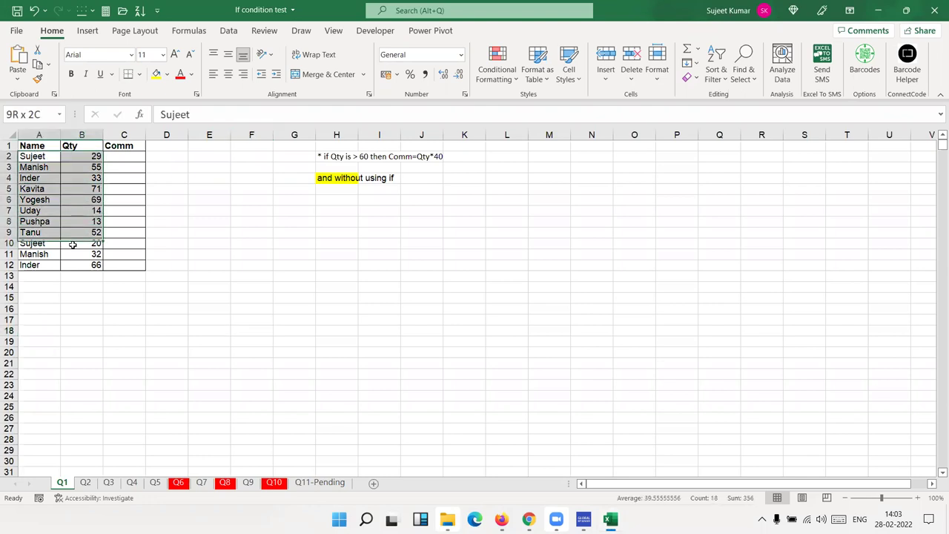
left_click(115, 154)
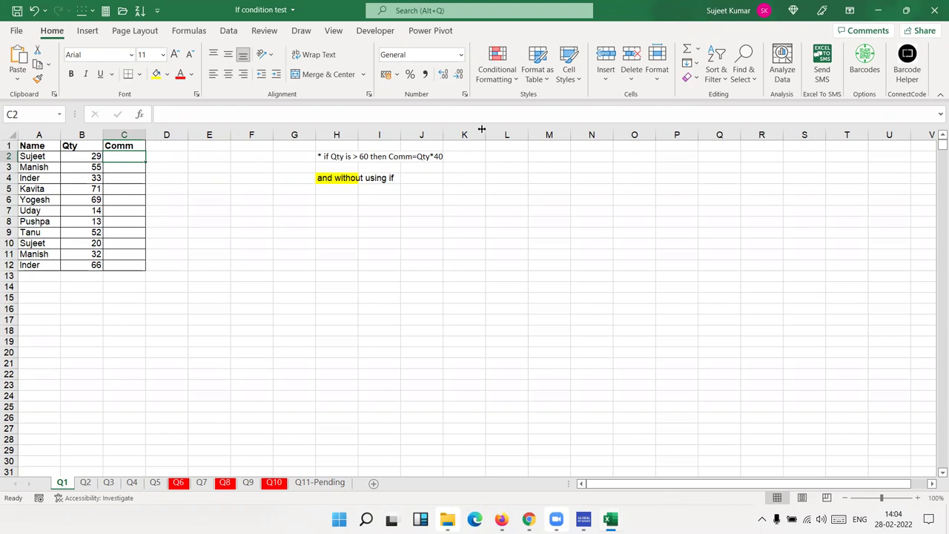
type("=IF(")
key("Left")
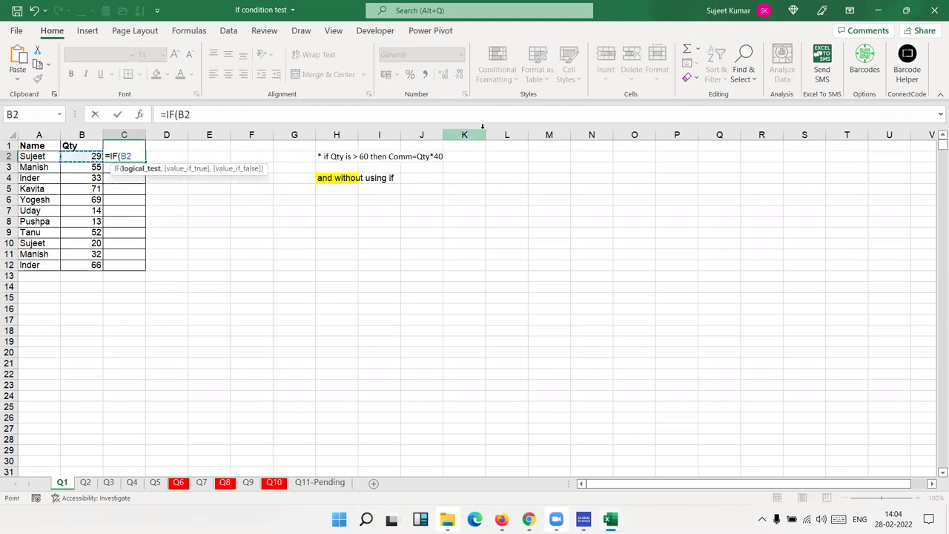
type(">60,")
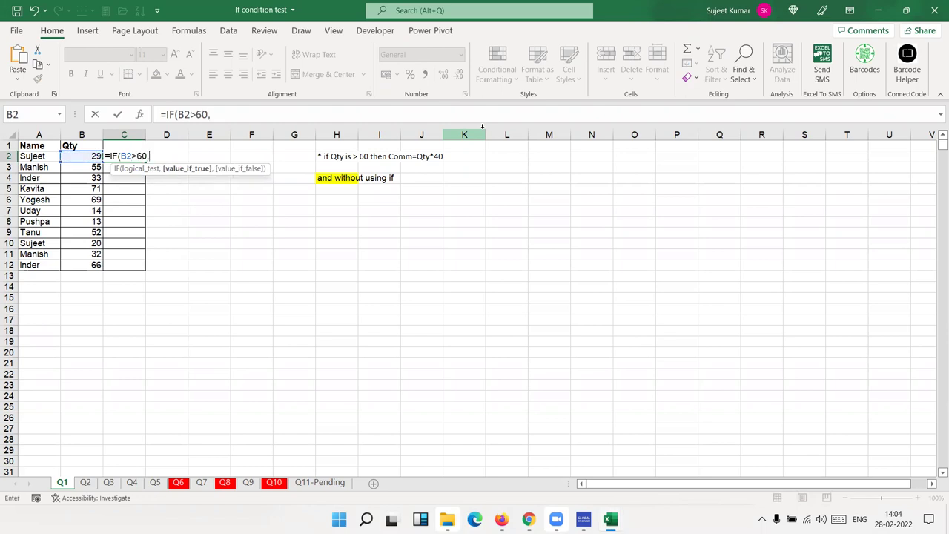
key("Left")
type("*40,0")
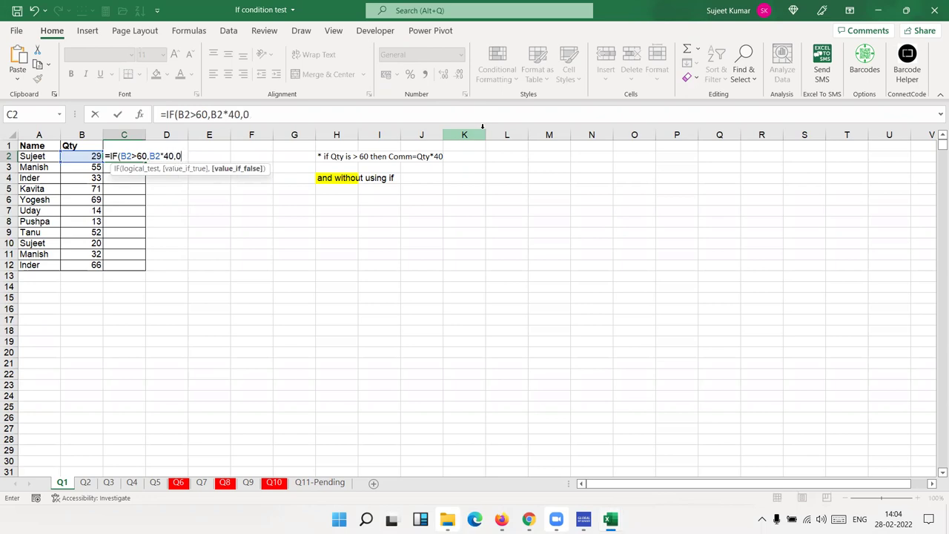
key("ctrl+Return")
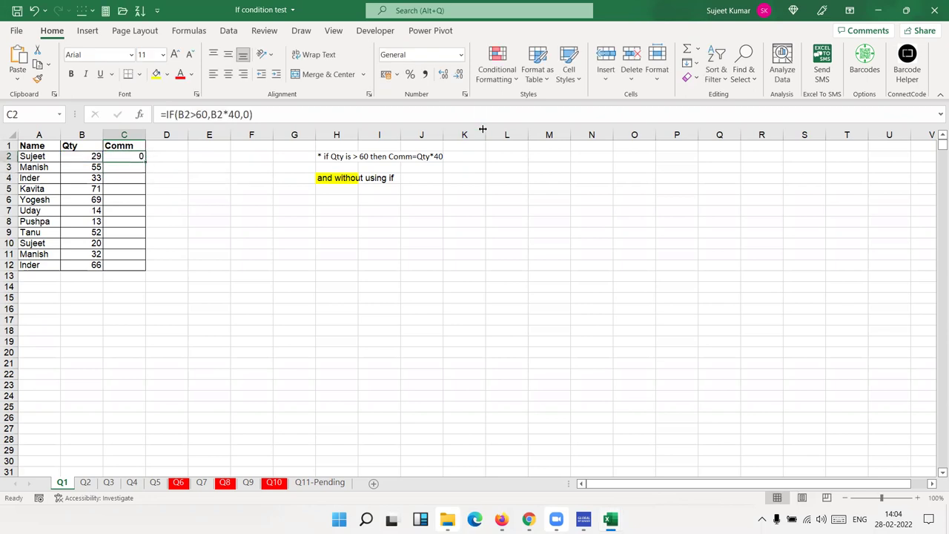
double_click(144, 166)
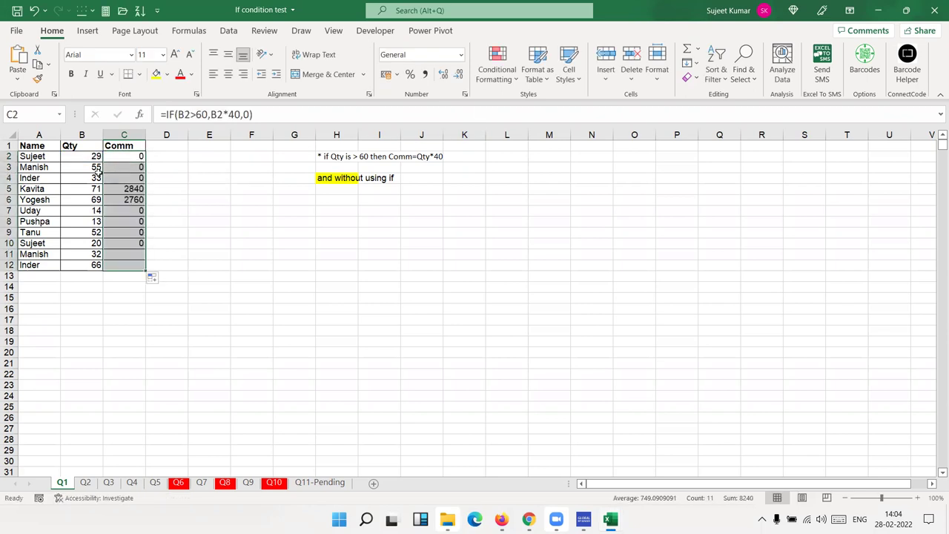
left_click_drag(89, 188, 115, 197)
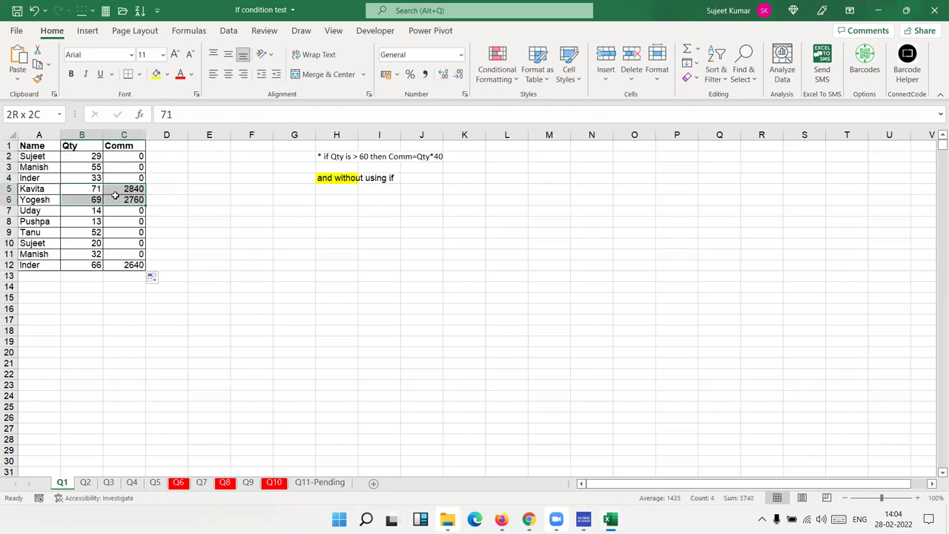
Clear the Comm results in C2:C12.
mouse_move(128, 269)
left_mouse_down()
mouse_move(138, 157)
mouse_move(112, 152)
left_mouse_up()
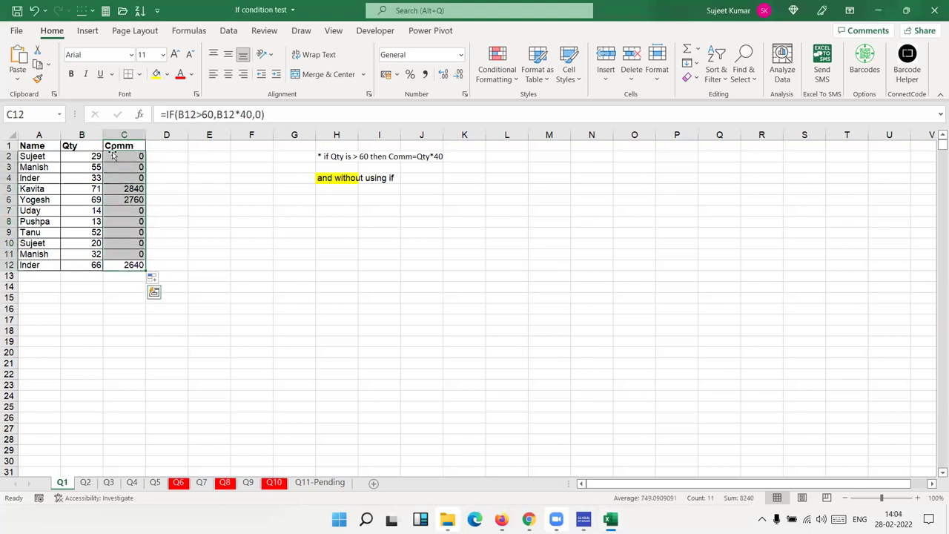
key("Delete")
left_click(124, 166)
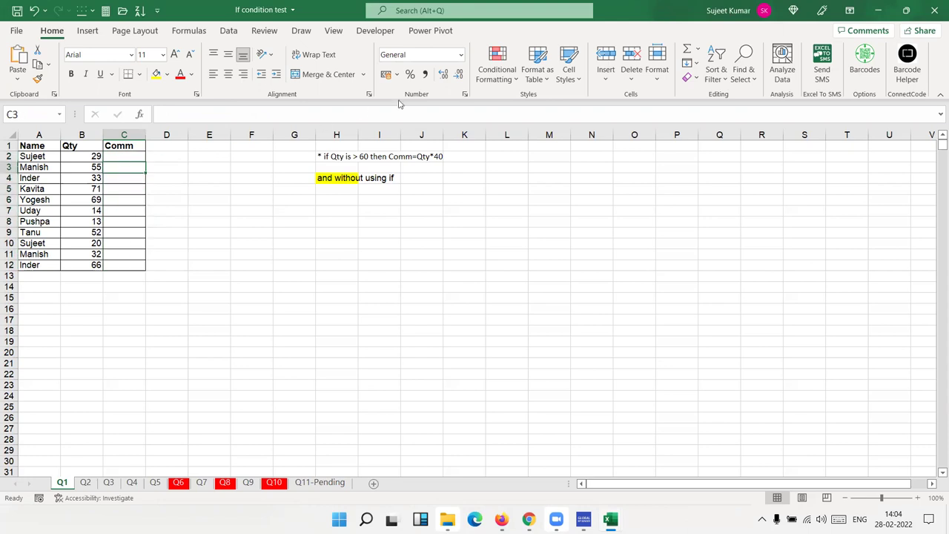
Open the VBA editor from the Developer tab and insert a new module.
left_click(375, 31)
left_click(16, 68)
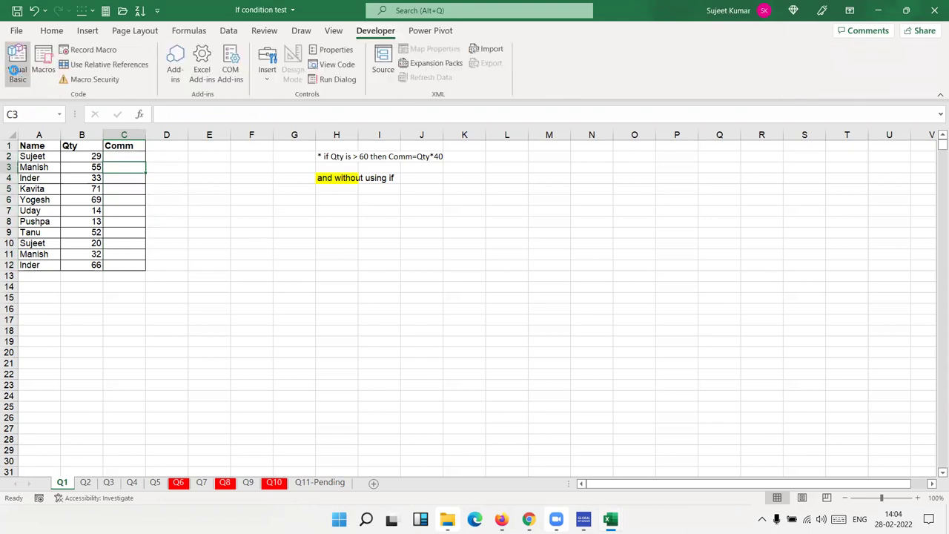
left_click(87, 97)
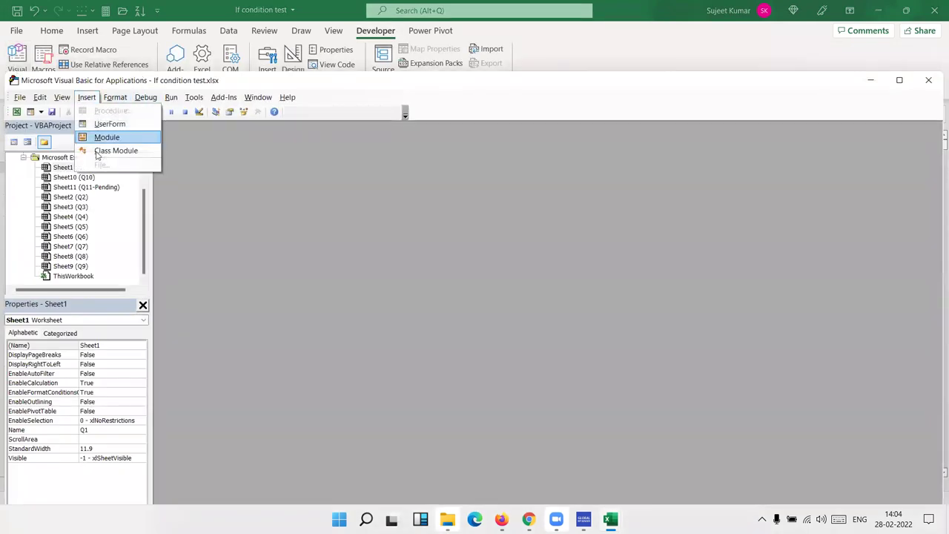
left_click(103, 150)
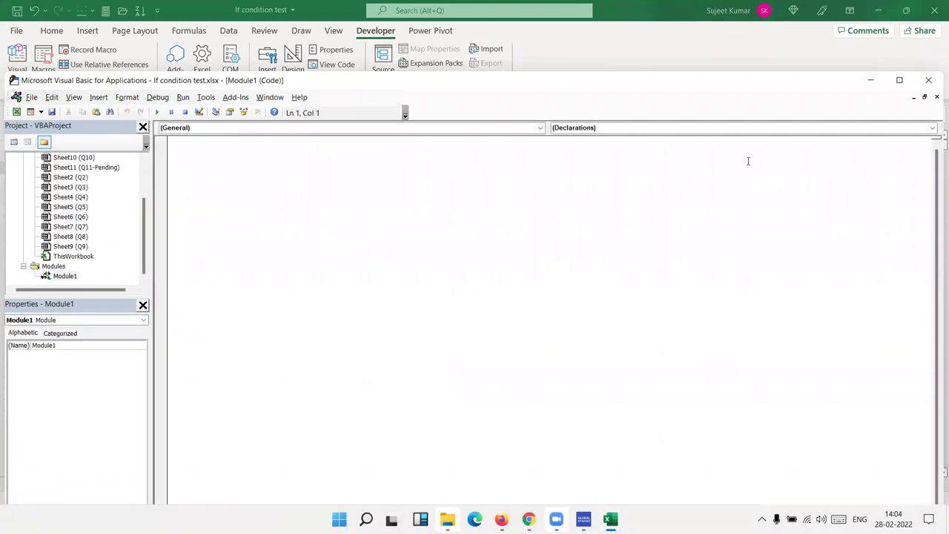
Snap the VBA editor to the left half with the Excel sheet on the right.
left_click(899, 81)
mouse_move(904, 7)
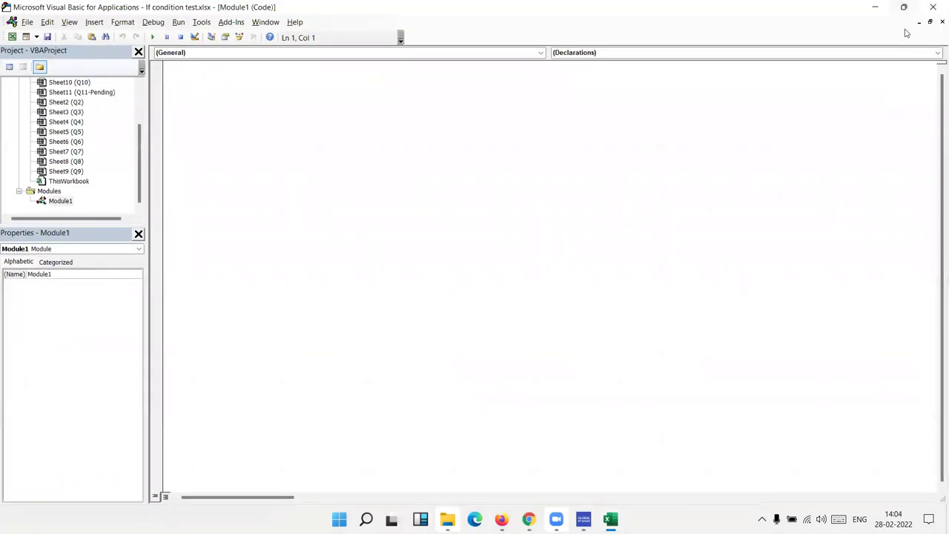
left_click(826, 41)
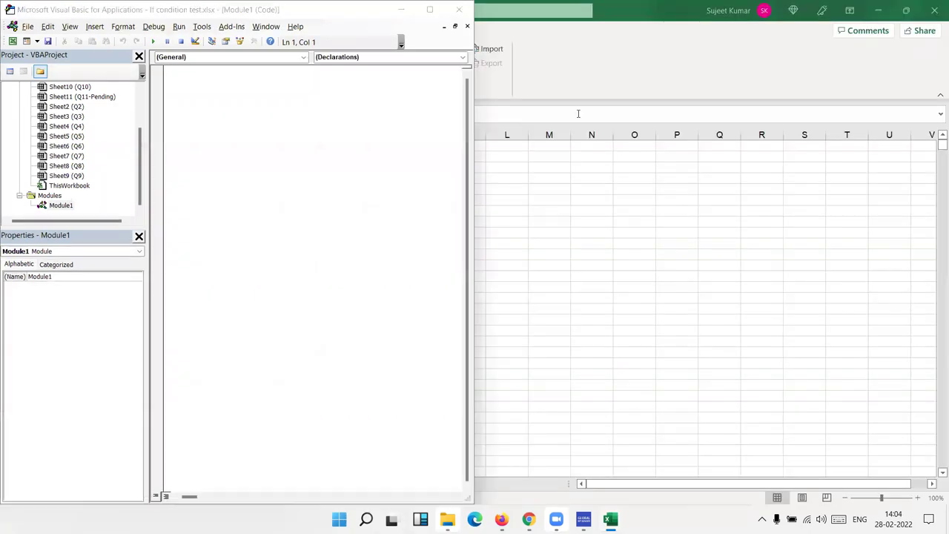
left_click(516, 163)
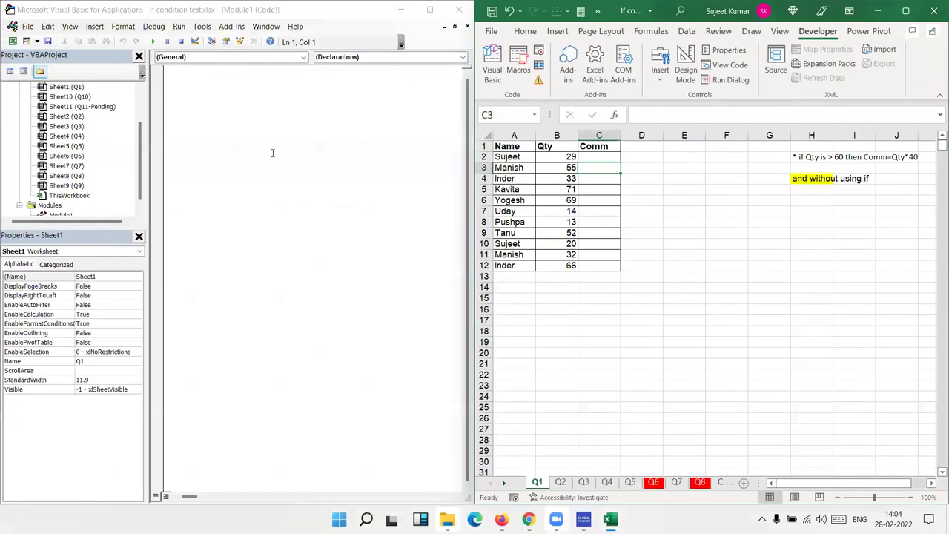
left_click(183, 95)
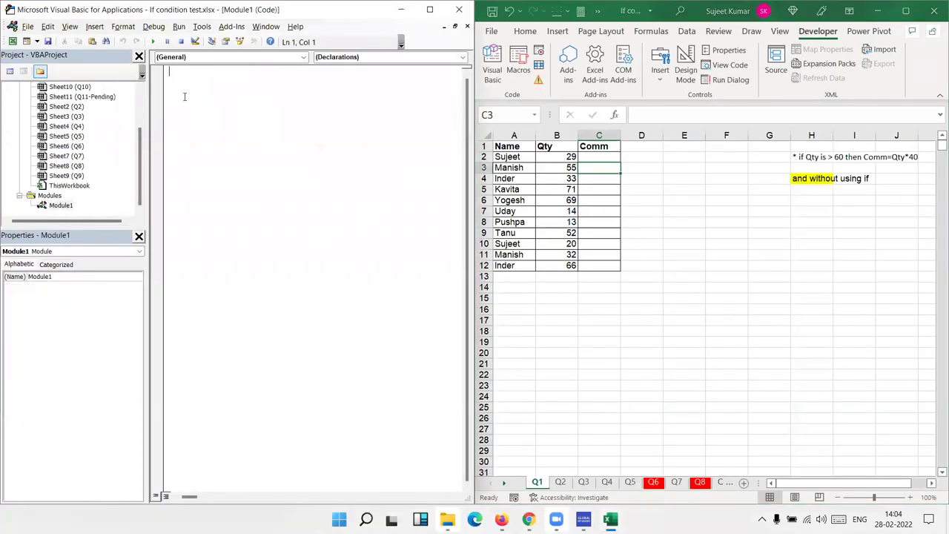
Create Sub if_1() with blank lines inside it, noting Comm runs C2 to C12.
type("sub ")
type("if_1")
type("()")
key("Return")
key("Return")
key("Return")
key("Return")
key("Up")
key("Up")
key("Up")
key("Up")
left_click(612, 158)
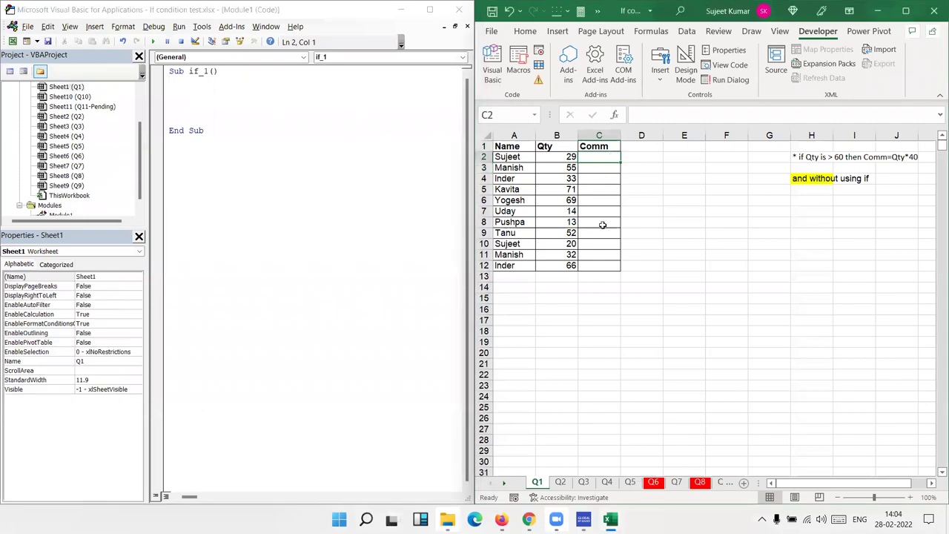
left_click(593, 263)
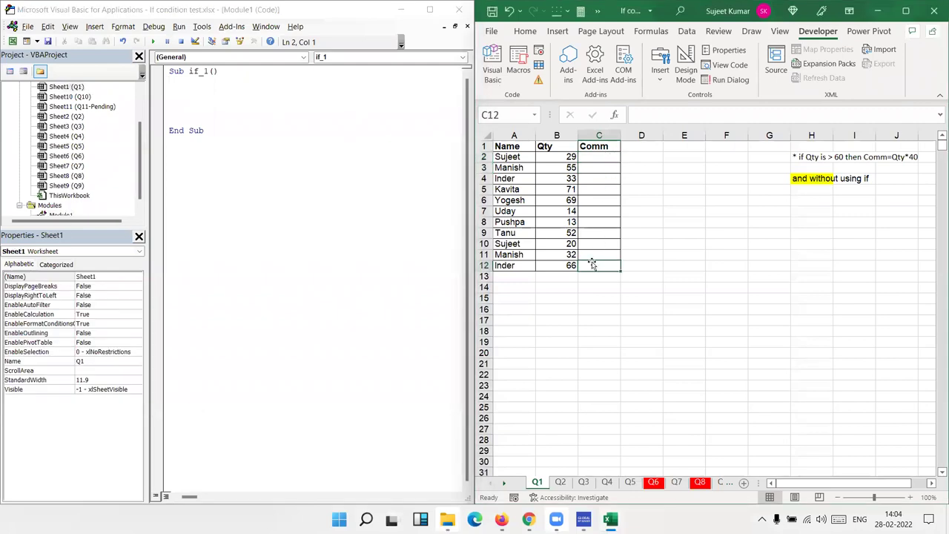
left_click(208, 92)
Add an empty For i = 2 To 12 … Next i loop with spacing lines.
type("for i = 2to 12")
key("Return")
key("Return")
key("Return")
key("Return")
type("next ")
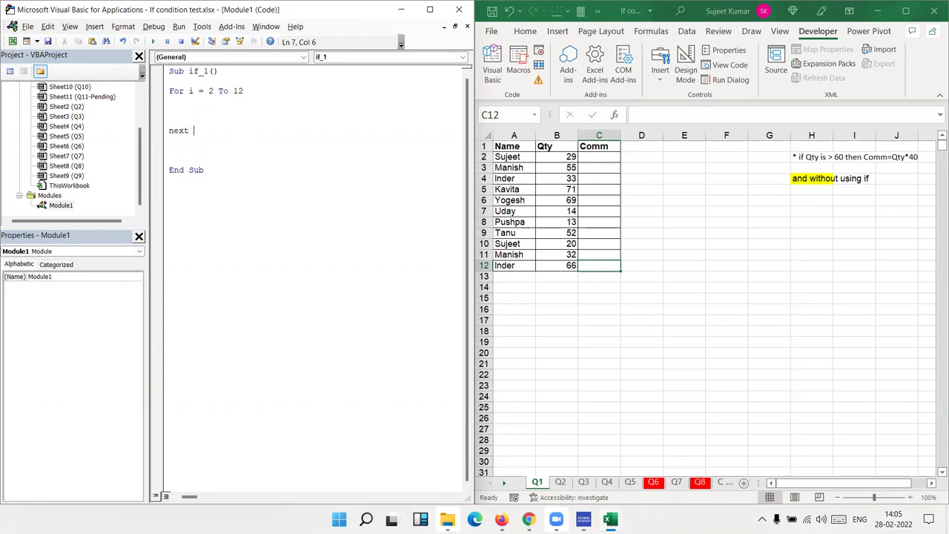
type("i")
key("Up")
key("Up")
key("Return")
key("Return")
key("Up")
key("Up")
key("Up")
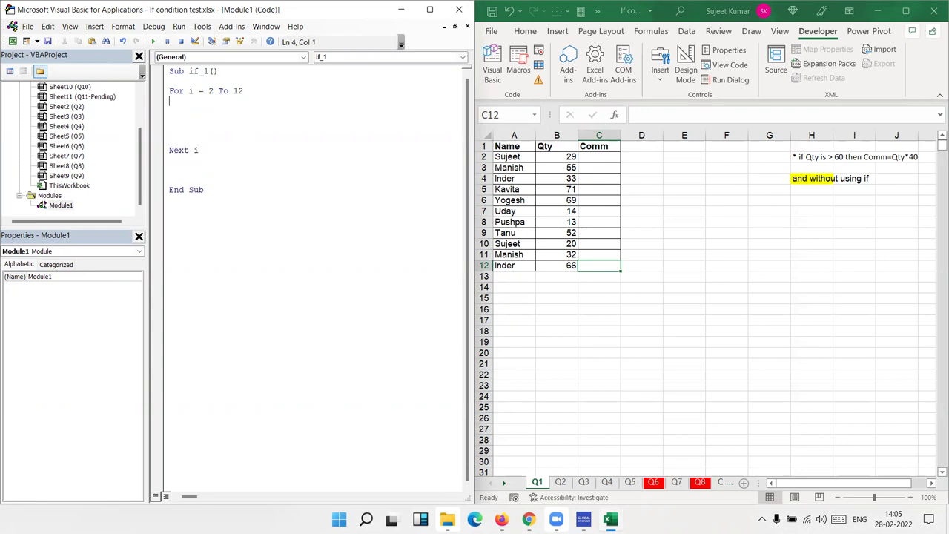
key("Up")
key("Up")
key("Return")
key("Return")
key("Up")
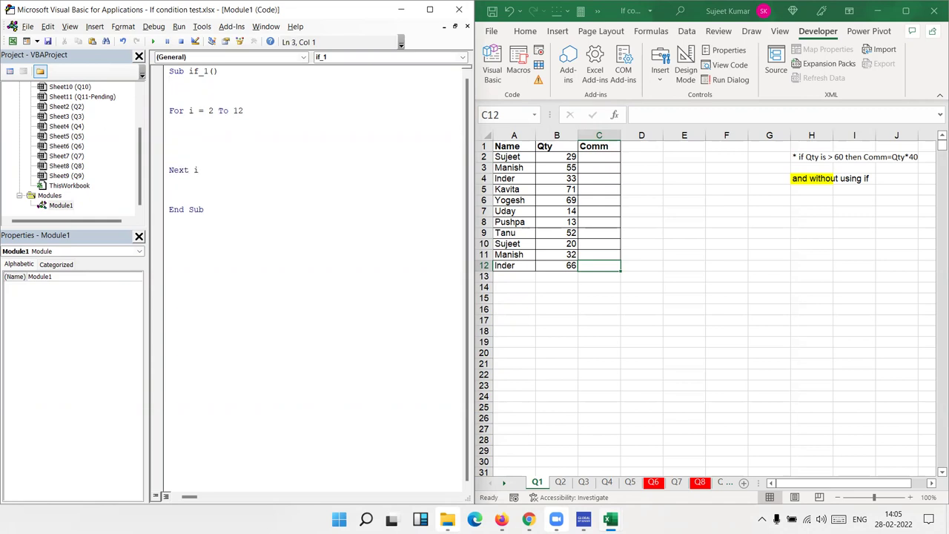
Declare the variables with Dim r, c As Long.
type("dim ")
type("r,c as long")
key("Tab")
key("Down")
key("Down")
key("Down")
key("Down")
Read each row's Qty with c = Range("B" & i).Value.
type("c=range")
type("(\"A\"")
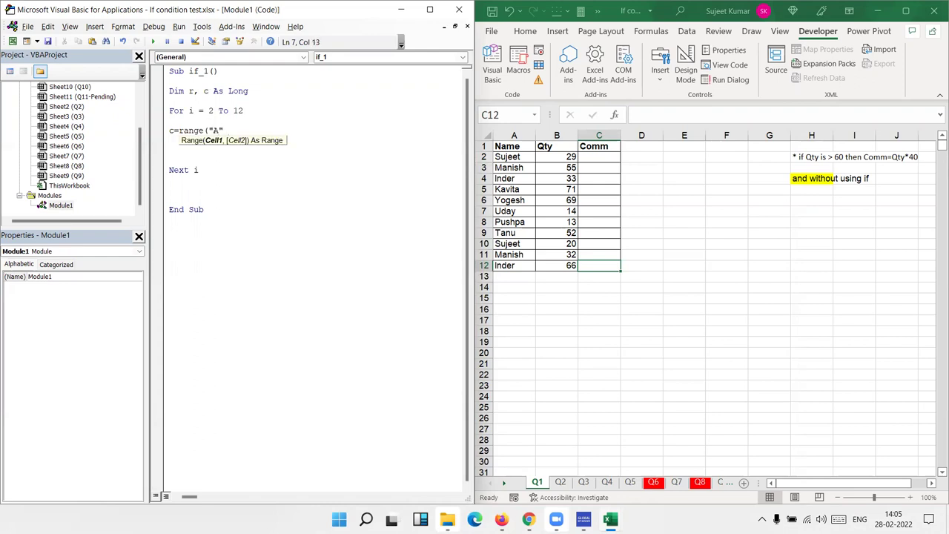
key("BackSpace")
key("BackSpace")
key("BackSpace")
type("B\" & i).va")
key("Tab")
key("Return")
key("Return")
Add the line If c > 60 Then r = c * 40.
type("if c>")
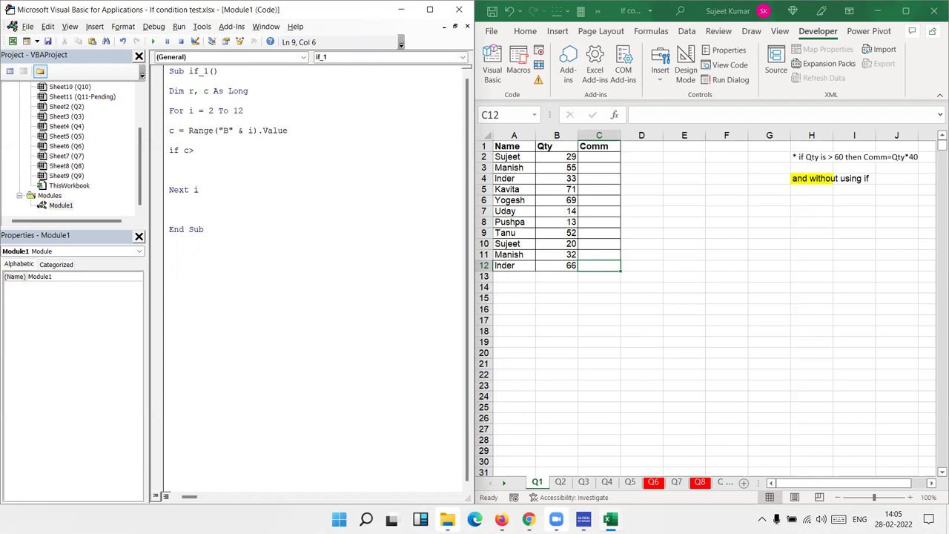
type("60 then ")
type("r=")
type("c*")
type("40")
key("Return")
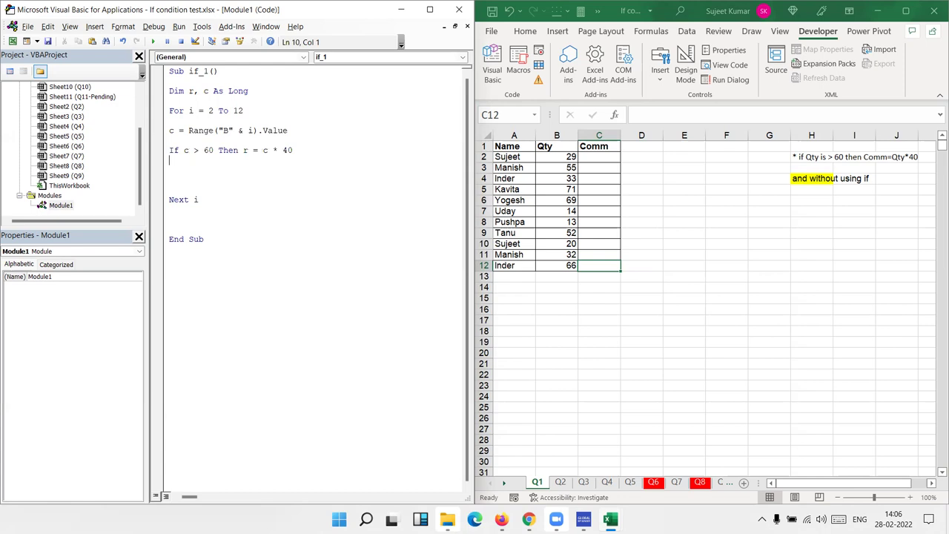
key("Return")
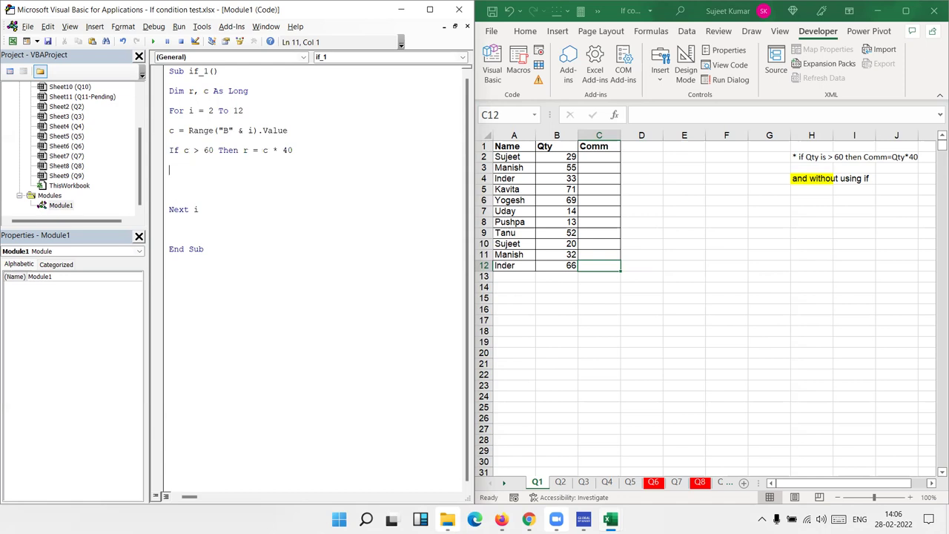
Write r into column C with Range("C" & i).Value = r.
type("range")
type("(\"C\" & i).")
type("v")
key("Tab")
type("= r")
key("Return")
Run if_1, then add r = 0 before Next i to reset r each row.
left_click(152, 41)
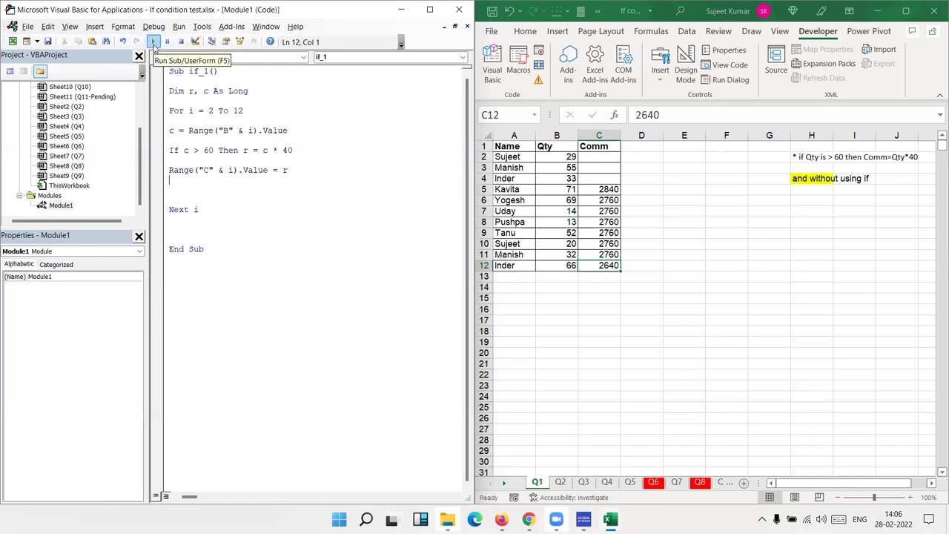
key("Return")
type("r = 0")
left_click(212, 202)
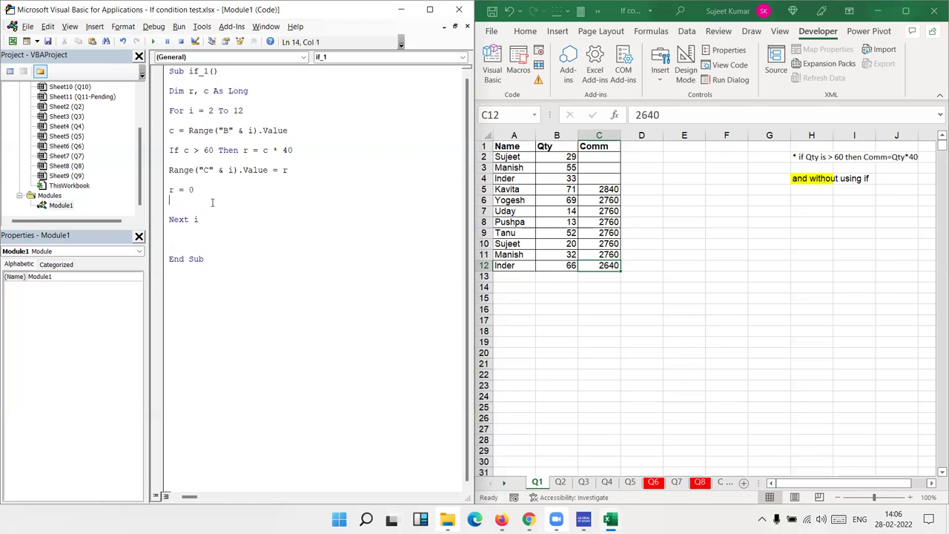
Clear the faulty Comm results in C2:C11.
left_click(594, 189)
left_click(595, 202)
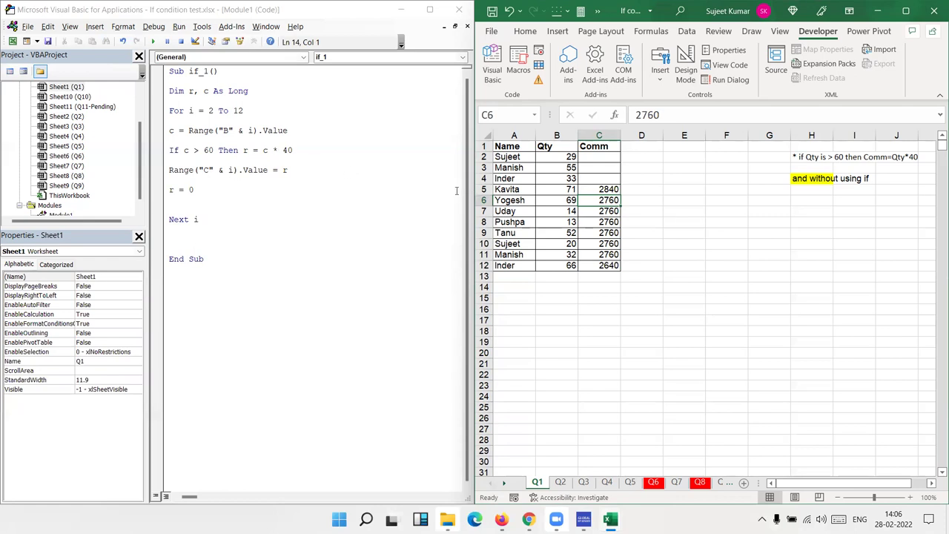
mouse_move(605, 156)
left_mouse_down()
mouse_move(588, 252)
mouse_move(601, 243)
left_mouse_up()
key("Delete")
key("Delete")
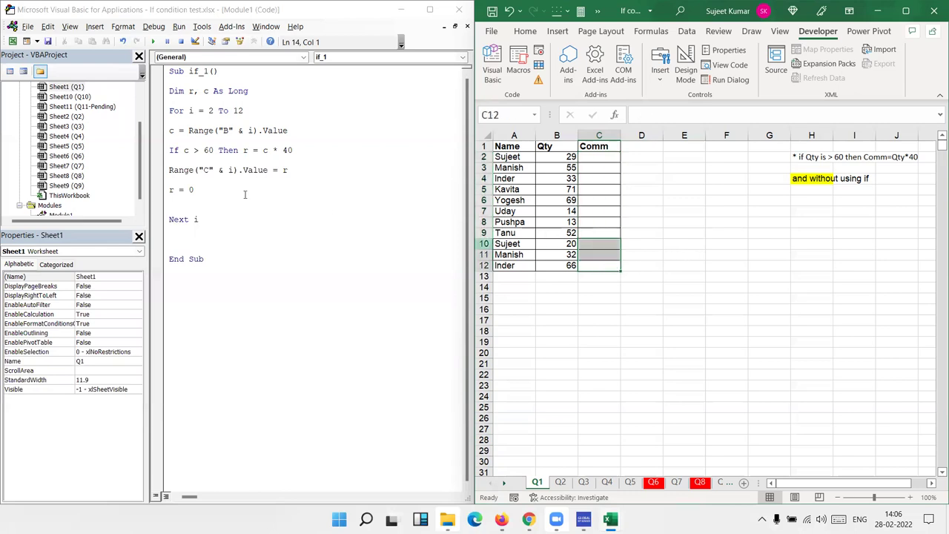
Rerun the macro and find C2 still blank.
left_click(179, 149)
left_click(153, 42)
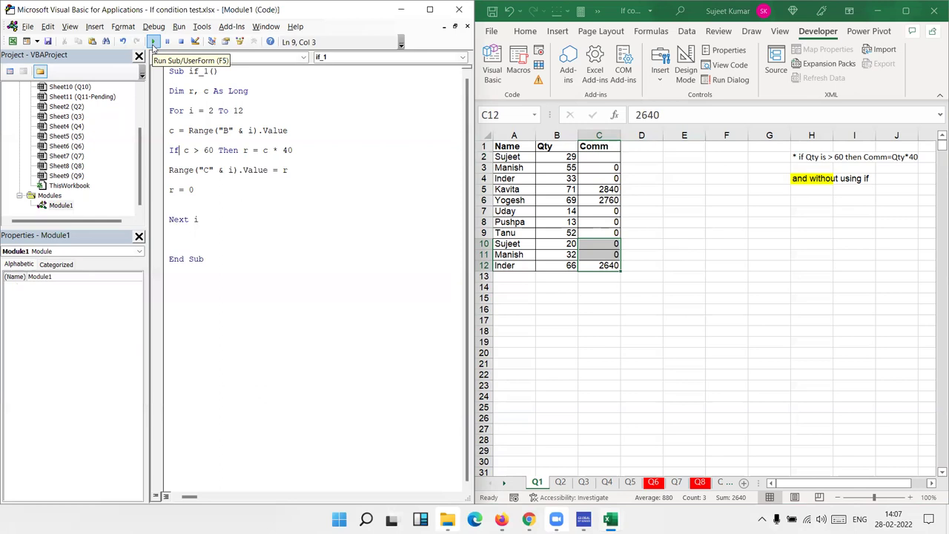
left_click(608, 155)
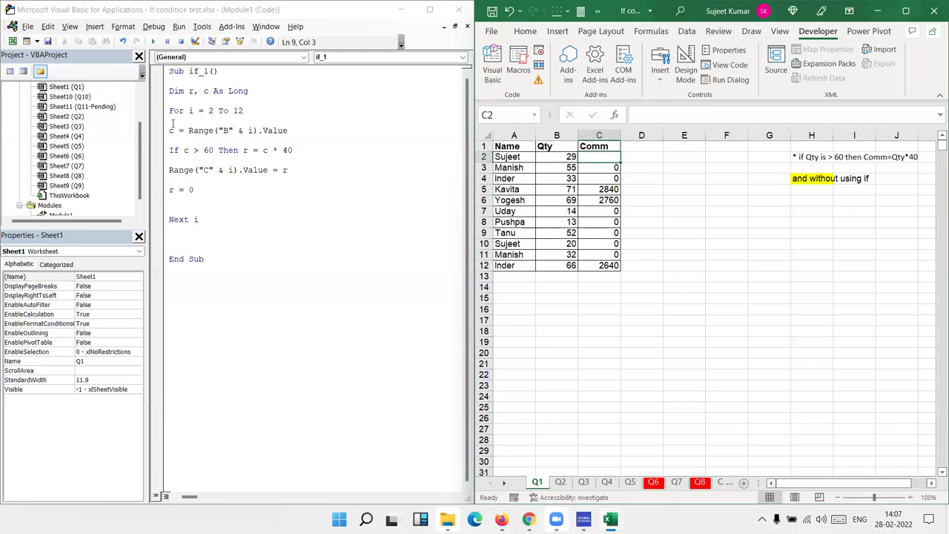
Initialise r = 0 above the For loop and rerun the macro.
left_click(175, 100)
key("Return")
type("r = 0")
key("Down")
key("Down")
key("Down")
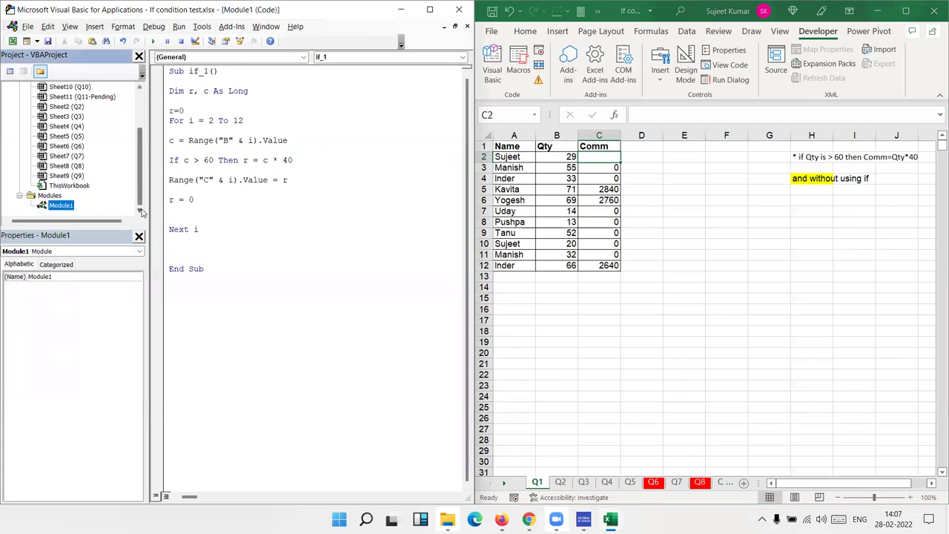
left_click(154, 43)
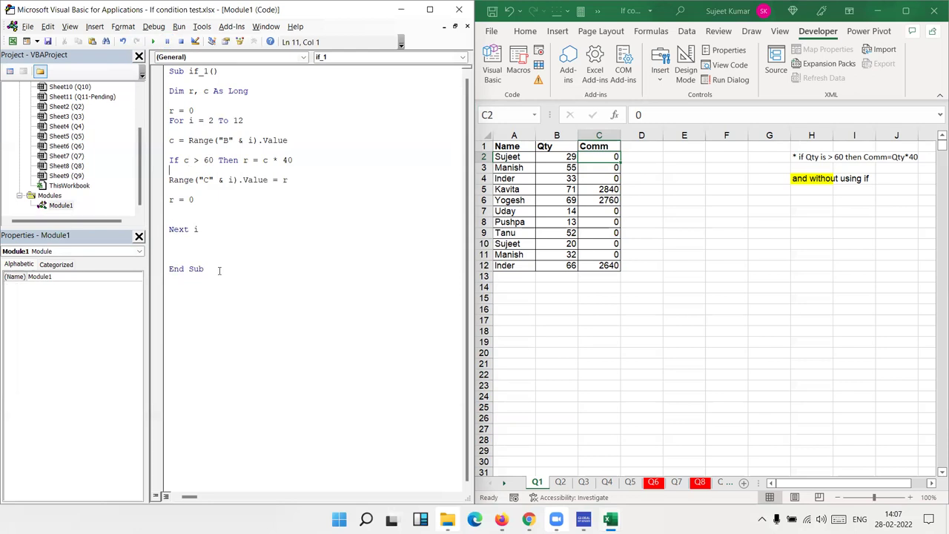
left_click(812, 177)
left_click(812, 177)
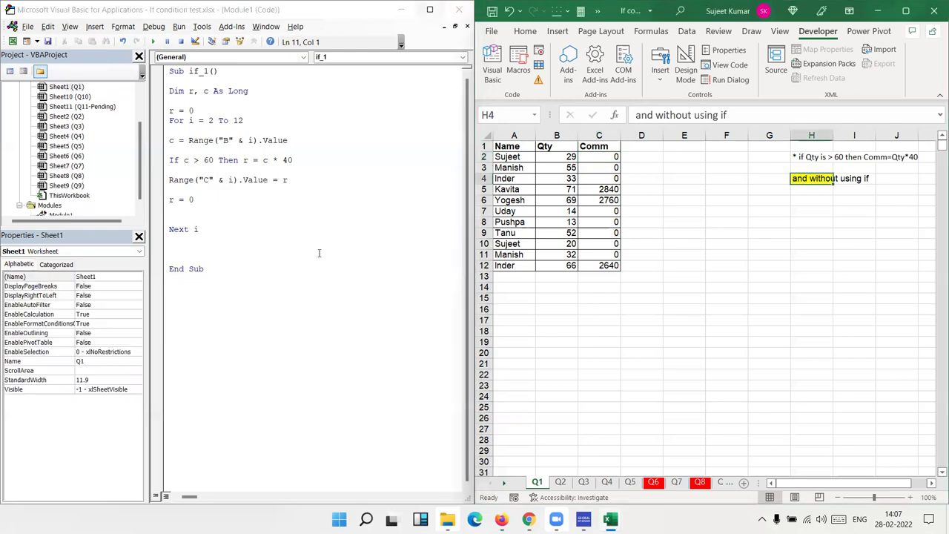
Paste a copy of the macro below End Sub and rename it Sub if_2().
left_click(214, 277)
key("ctrl+a")
key("ctrl+c")
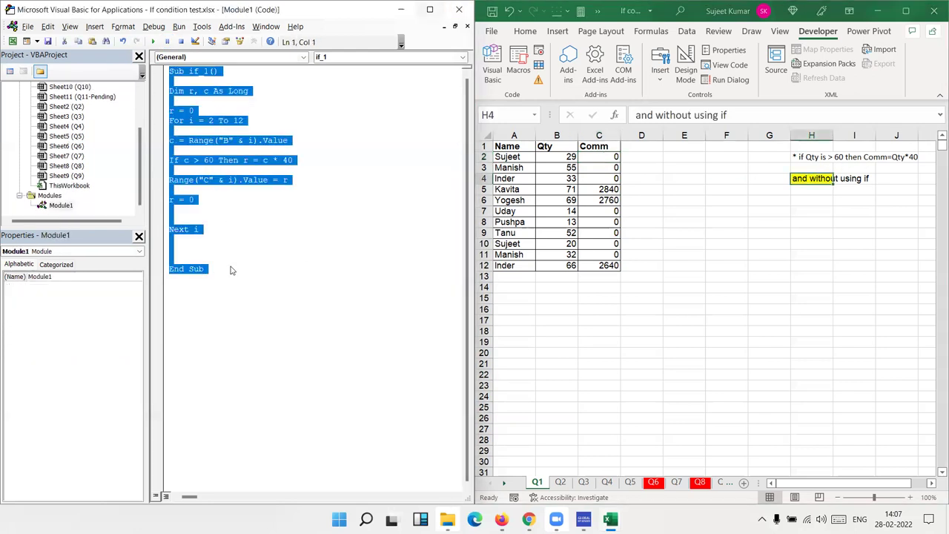
left_click(186, 293)
key("ctrl+v")
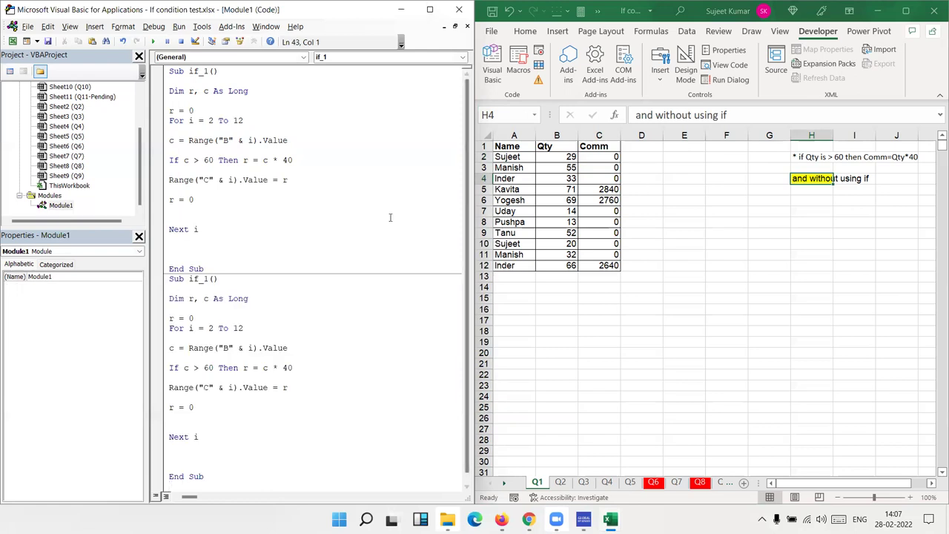
left_click(210, 278)
key("BackSpace")
type("2")
left_click(194, 318)
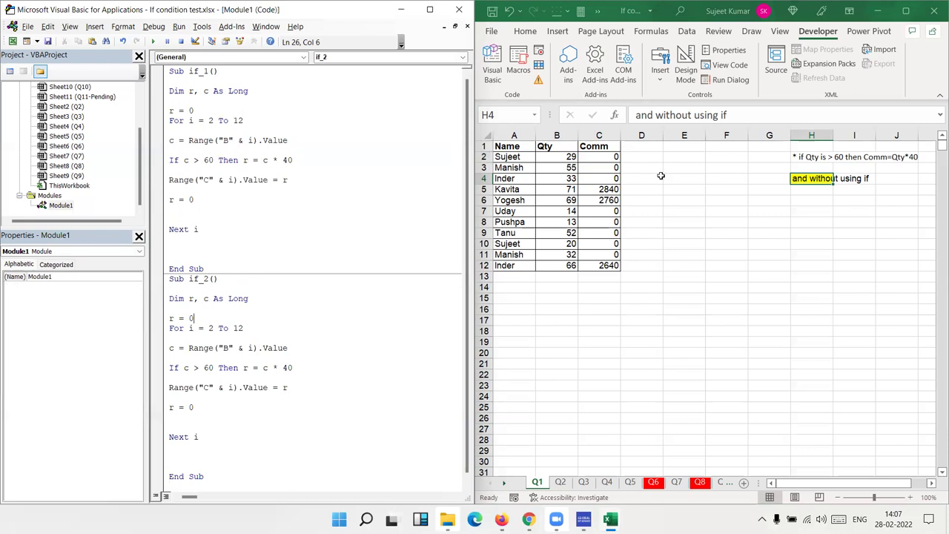
left_click(724, 180)
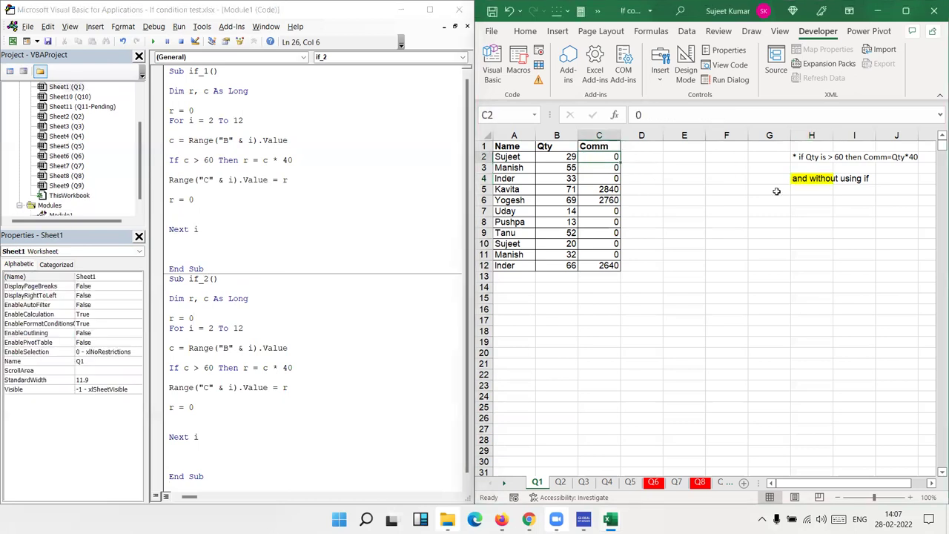
Clear Comm, then enter =B2>60 in C2 and fill it down to C12.
key("ctrl+shift+Down")
key("Delete")
key("Up")
key("Down")
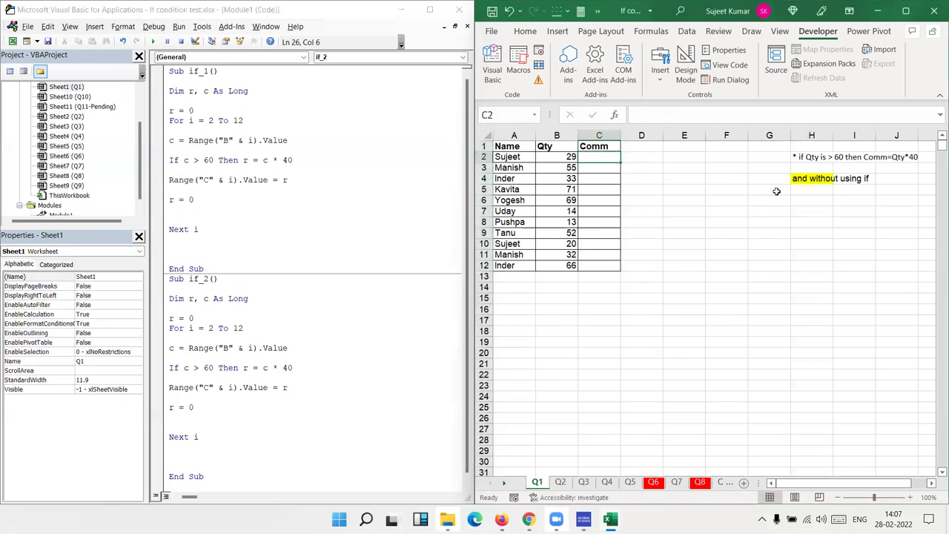
type("=")
key("Left")
type(">")
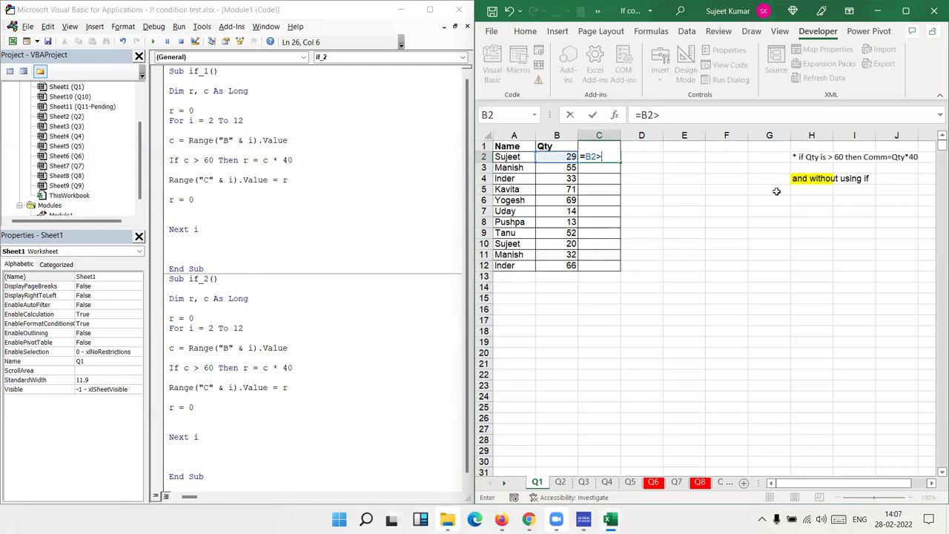
type("60")
key("Return")
key("Up")
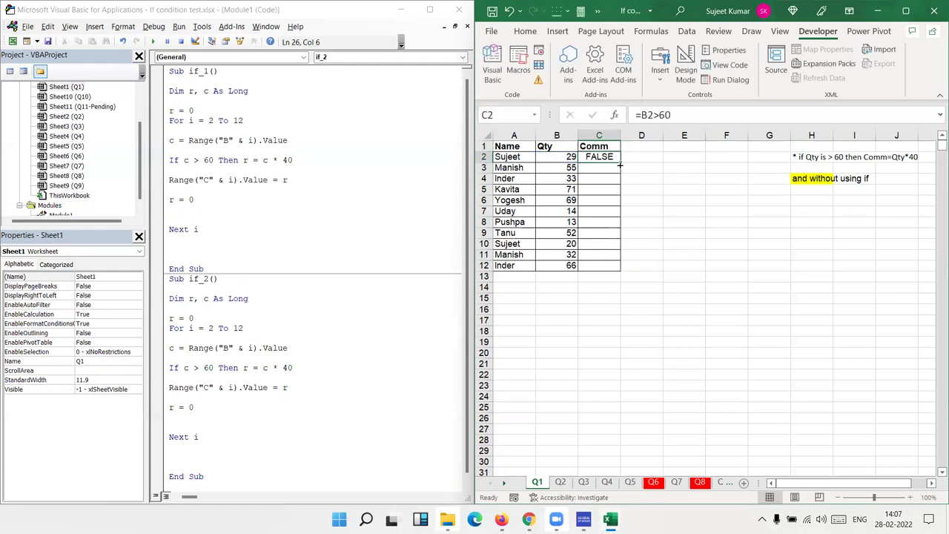
double_click(620, 163)
Enter =C2*B2 in D2 and fill it down to row 12.
left_click(642, 157)
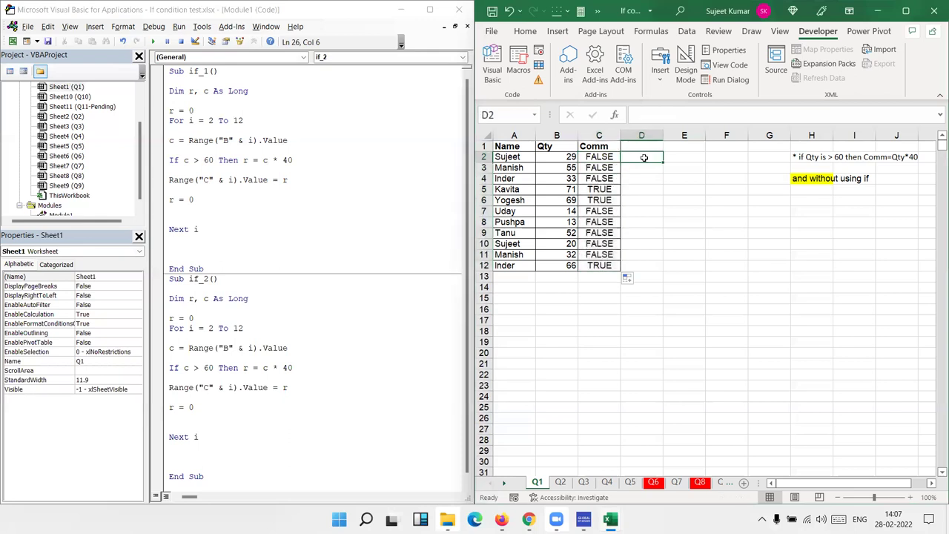
type("=")
key("Left")
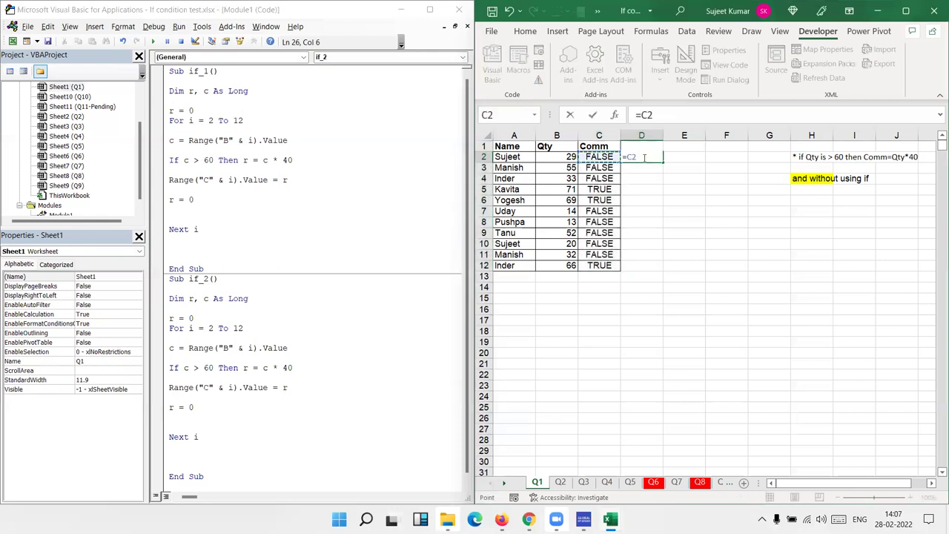
type("*")
key("Left")
key("Left")
key("ctrl+Return")
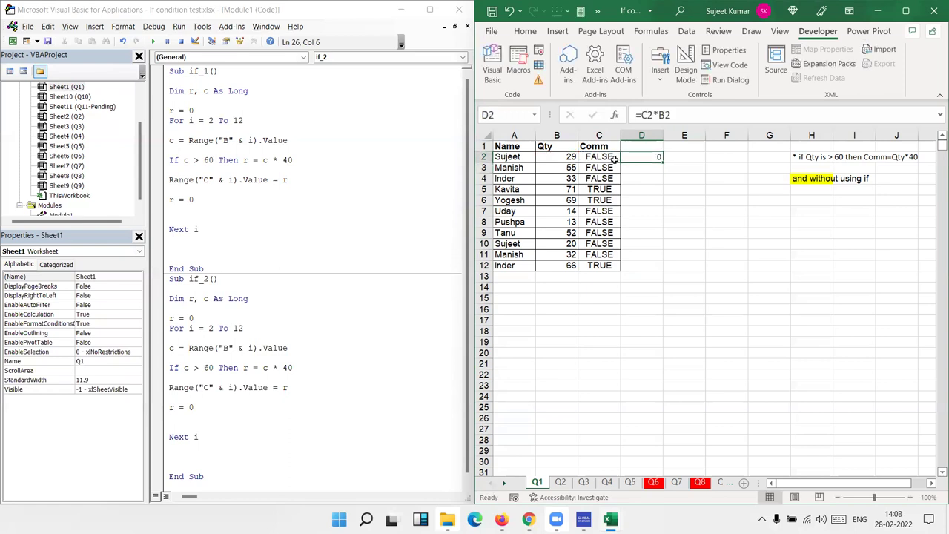
double_click(663, 161)
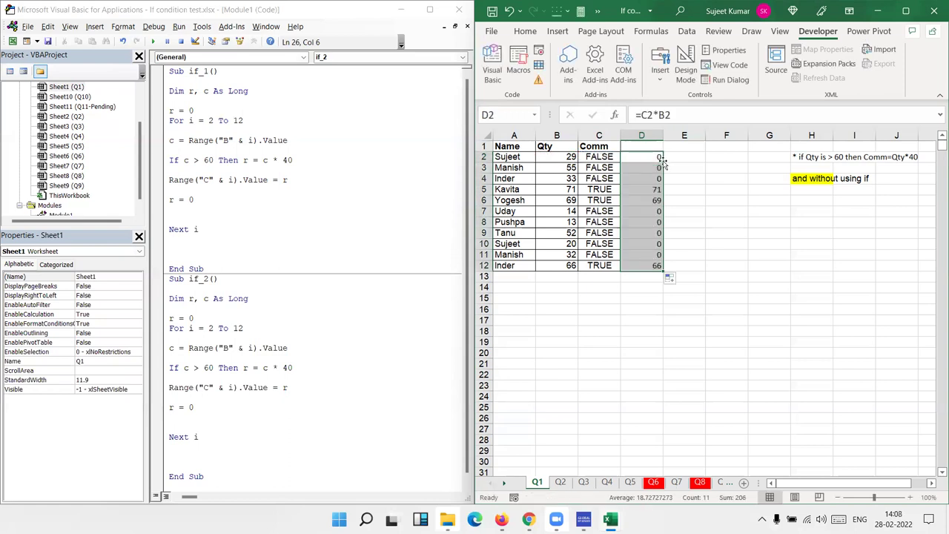
Enter =D2*40 in E2, fill it down to E12, then clear C2:F11.
left_click(664, 162)
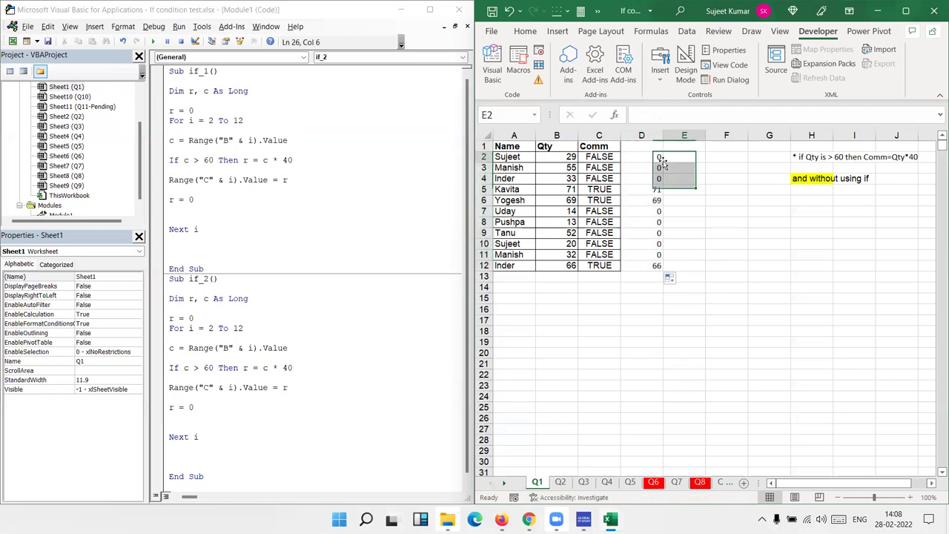
type("=")
key("Left")
type("*40")
key("Return")
left_click(683, 157)
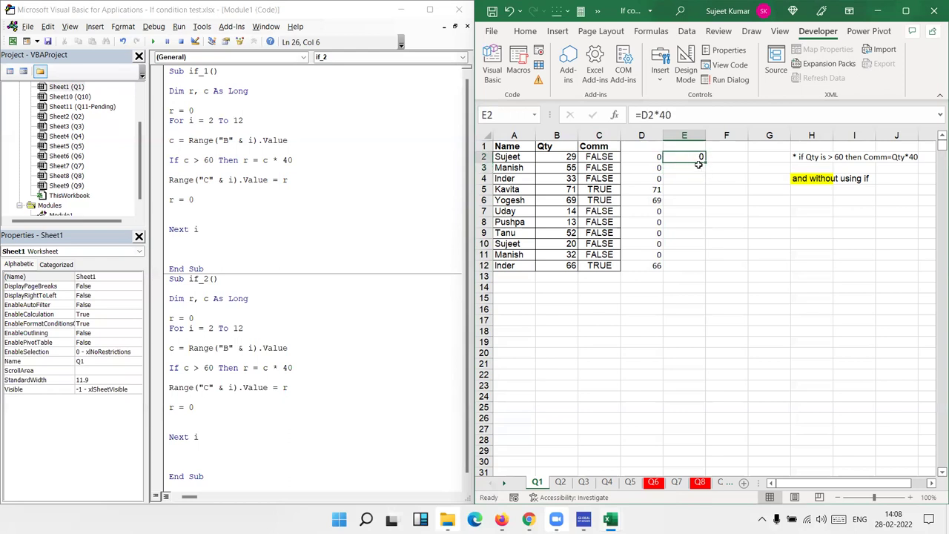
double_click(704, 163)
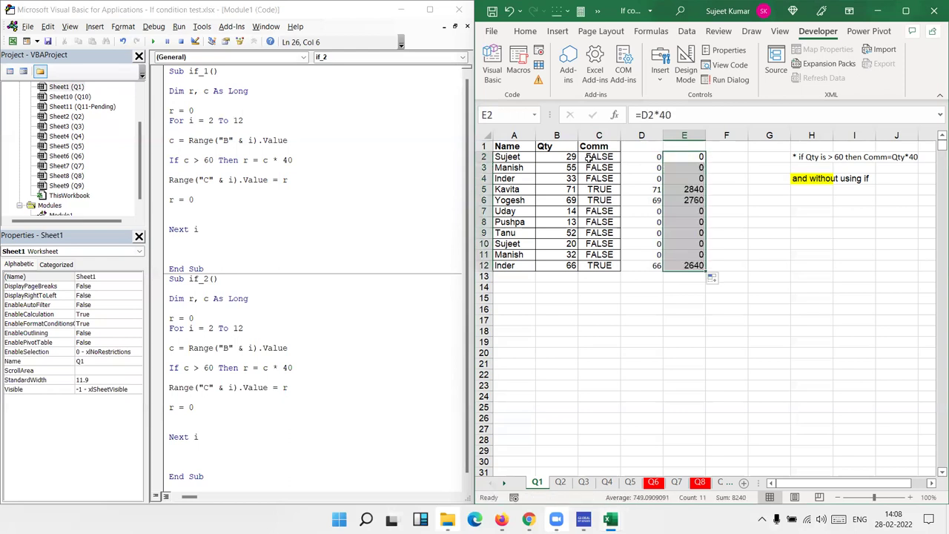
left_click_drag(589, 158, 710, 259)
key("Delete")
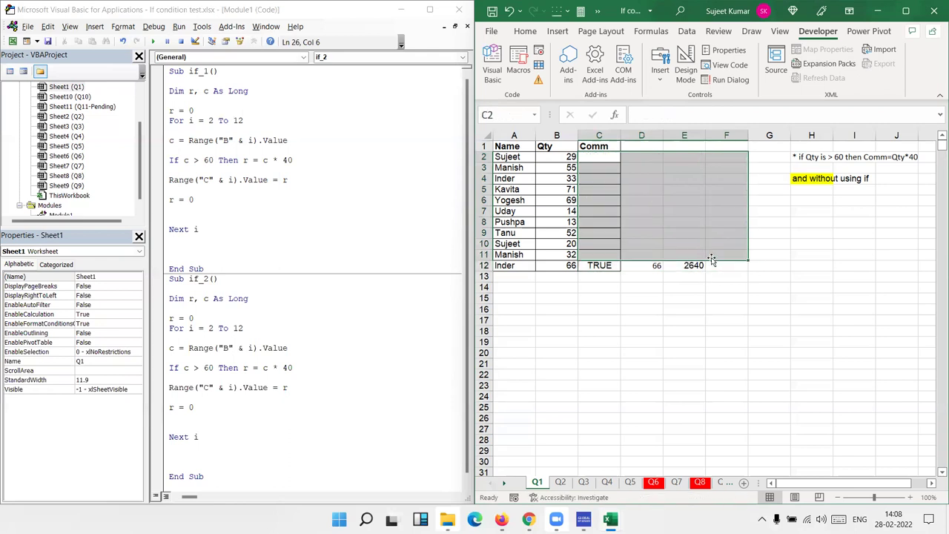
Replace if_2's If line with r = c * (c > 60) and r = r * 40.
scroll(167, 349, "down", 1)
left_click_drag(168, 358, 294, 357)
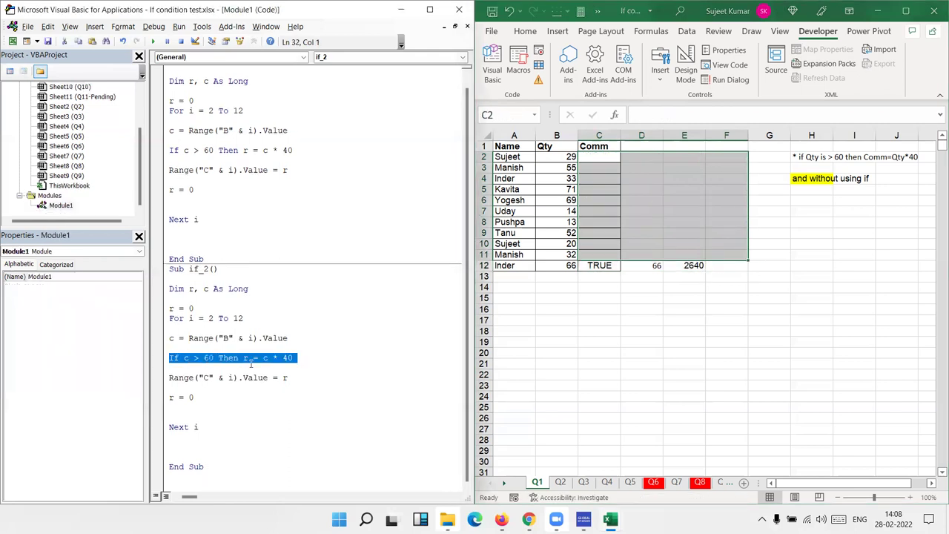
key("Return")
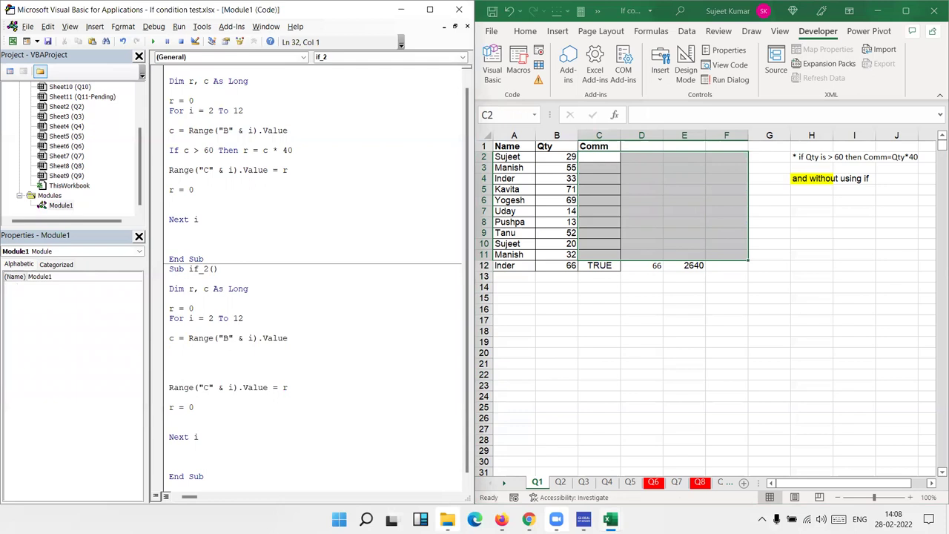
key("Up")
key("Up")
type("r=")
type("c*")
type("(")
type("c>60)")
key("Return")
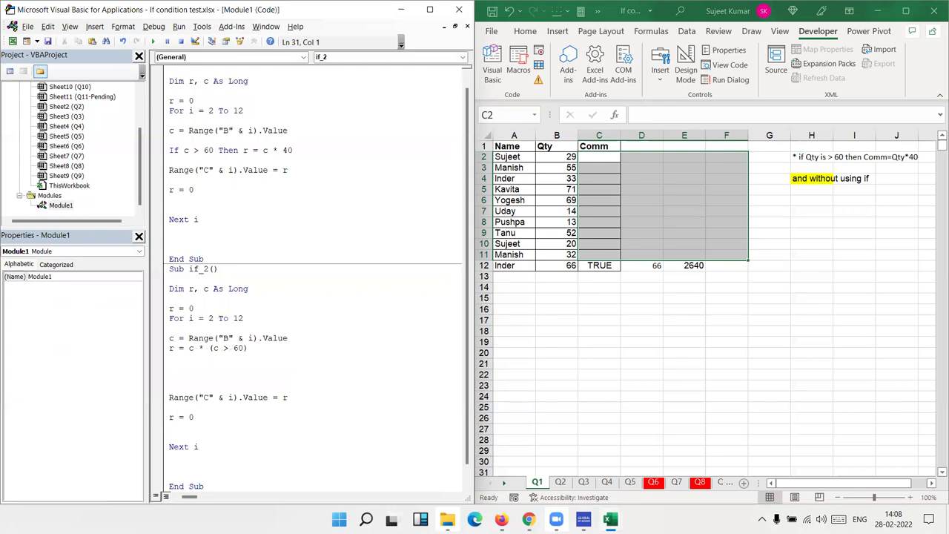
type("r=r*40")
key("Return")
Clear the leftover sheet values around row 12.
scroll(297, 343, "down", 1)
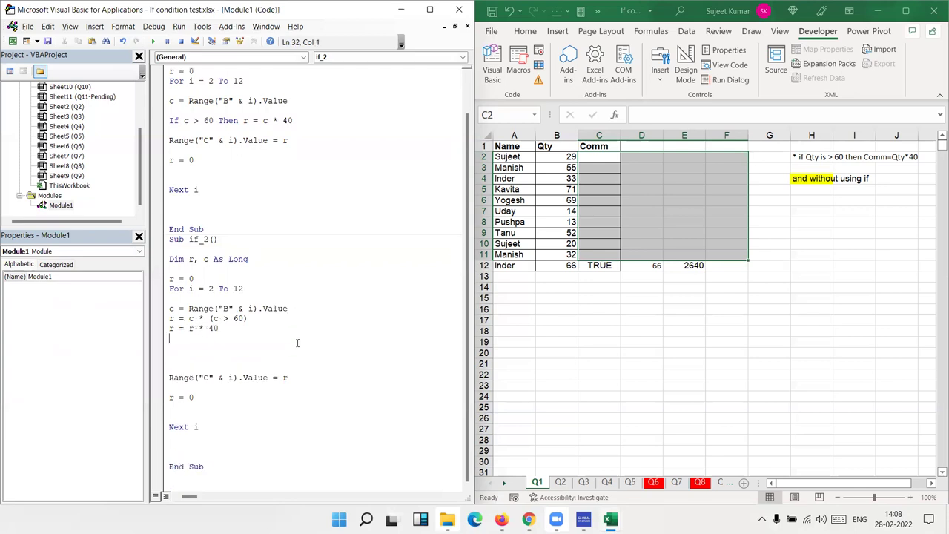
left_click_drag(604, 235, 709, 287)
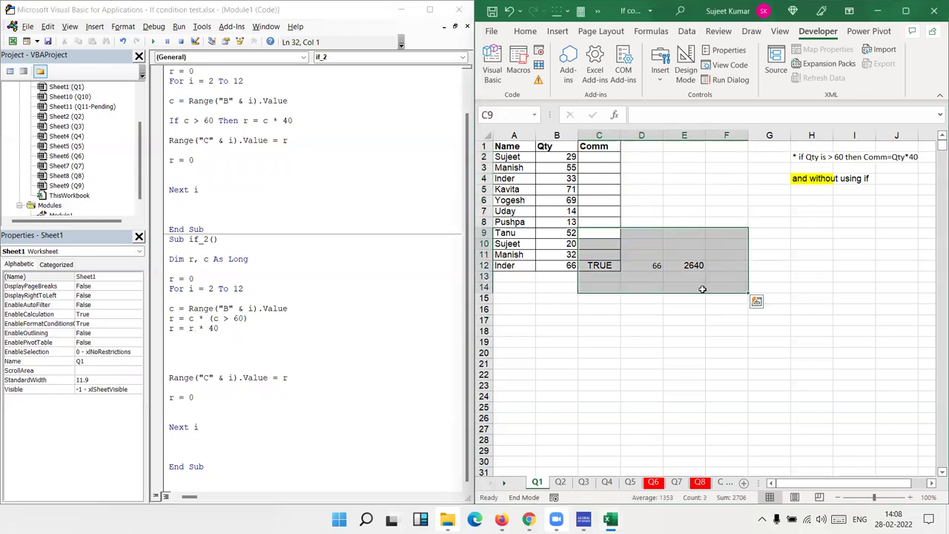
left_click(709, 287)
left_click_drag(577, 271, 641, 248)
left_click_drag(708, 288, 714, 285)
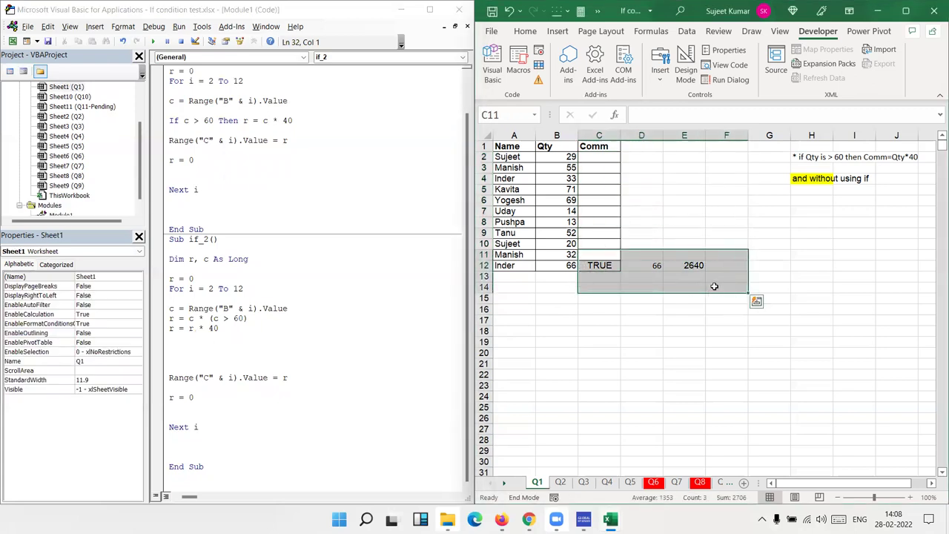
left_click(217, 344)
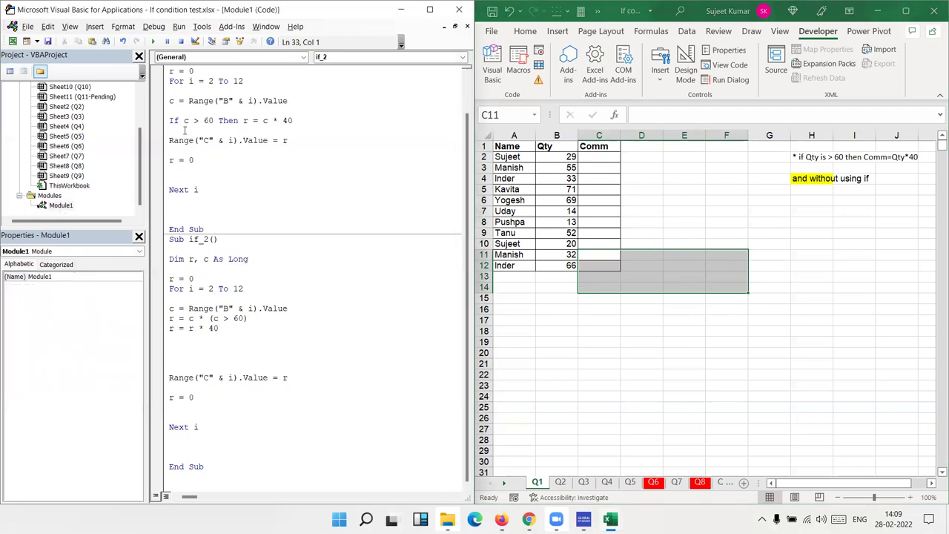
Run if_2, rewrite its line as r = (c > 60) * c, and rerun.
left_click(155, 42)
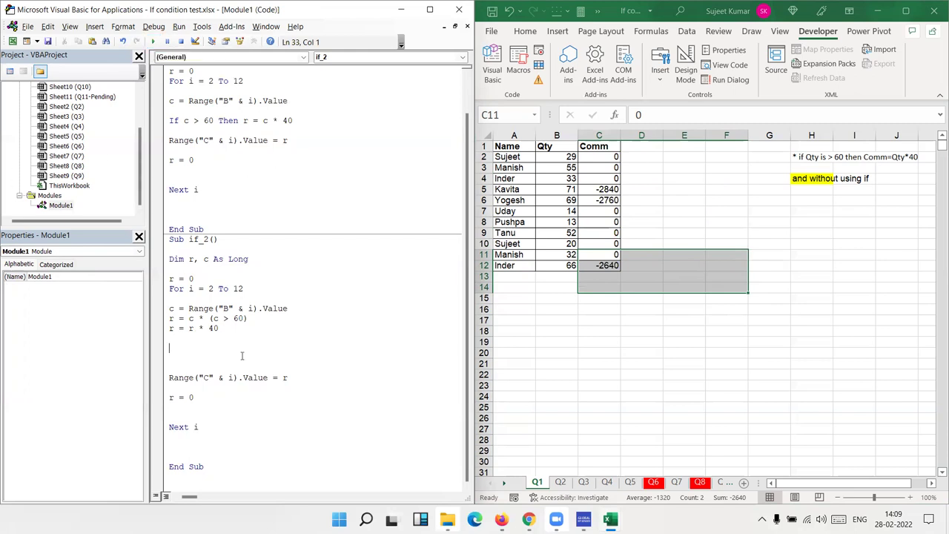
left_click_drag(209, 319, 186, 324)
key("BackSpace")
left_click(228, 319)
type("*")
type("c")
key("Down")
key("Down")
left_click(154, 41)
Trim the line to r = c > 60 and begin r = r* on the next line.
left_click_drag(189, 318, 226, 318)
left_click(248, 318)
key("BackSpace")
key("BackSpace")
key("BackSpace")
left_click(225, 318)
key("BackSpace")
left_click(195, 318)
key("Delete")
left_click(200, 318)
key("Right")
key("Right")
key("Right")
key("Return")
type("r=")
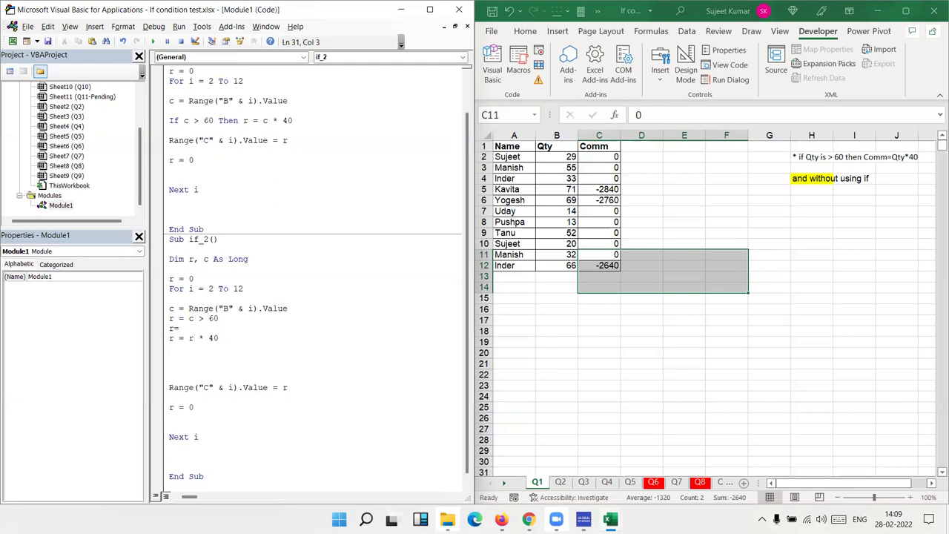
type("r*")
Add the line r = r * c to if_2 and run the macro.
type("c")
left_click(247, 345)
left_click(199, 328)
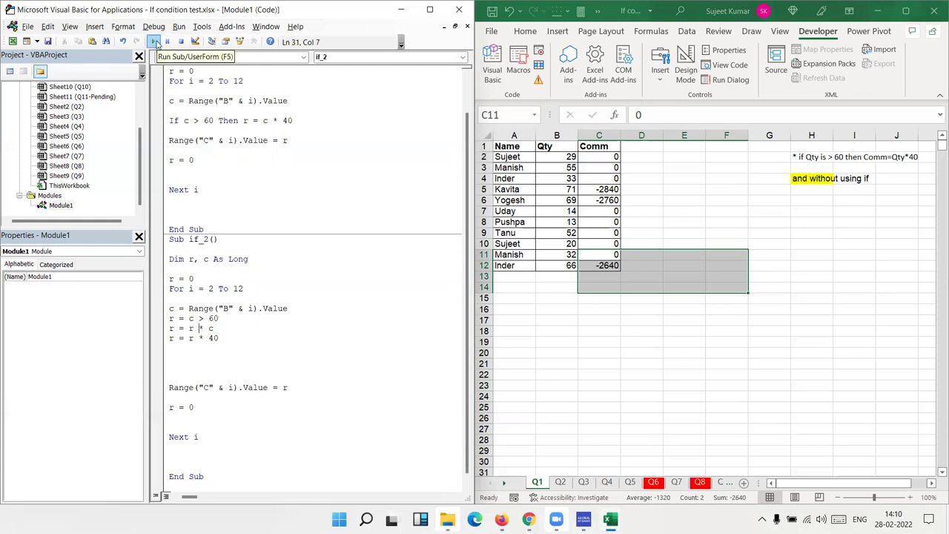
left_click(156, 43)
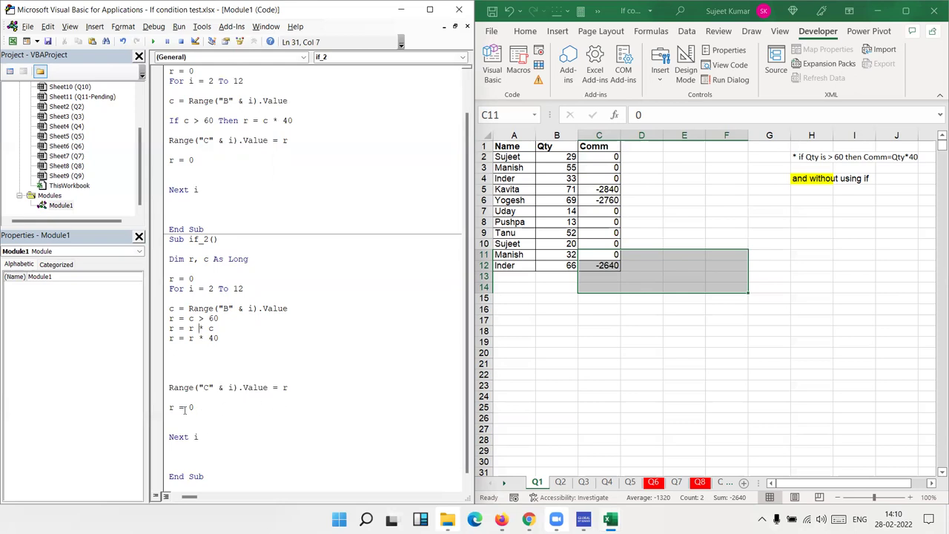
Change the output line to Range("C" & i).Value = Abs(r) and rerun if_2.
left_click(278, 388)
type("abs")
type("(")
left_click(292, 393)
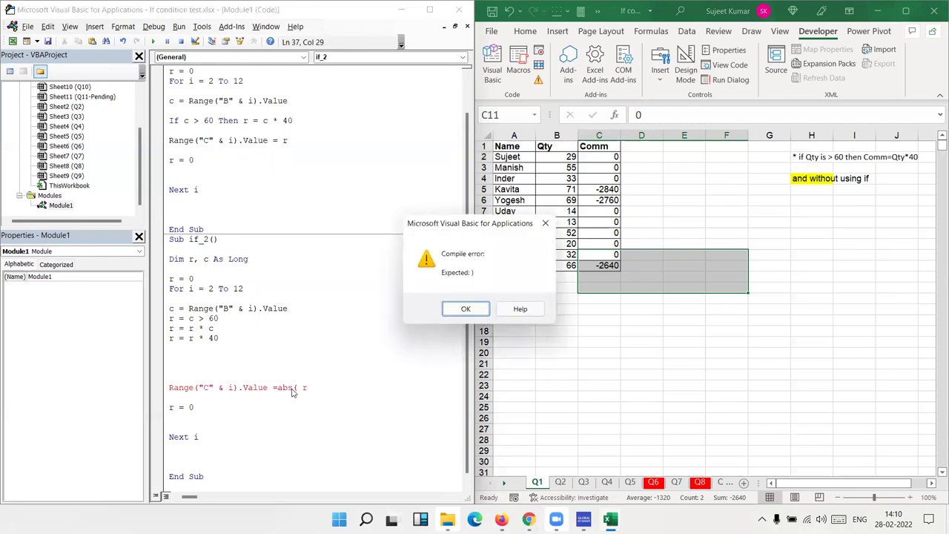
key("Return")
type(")")
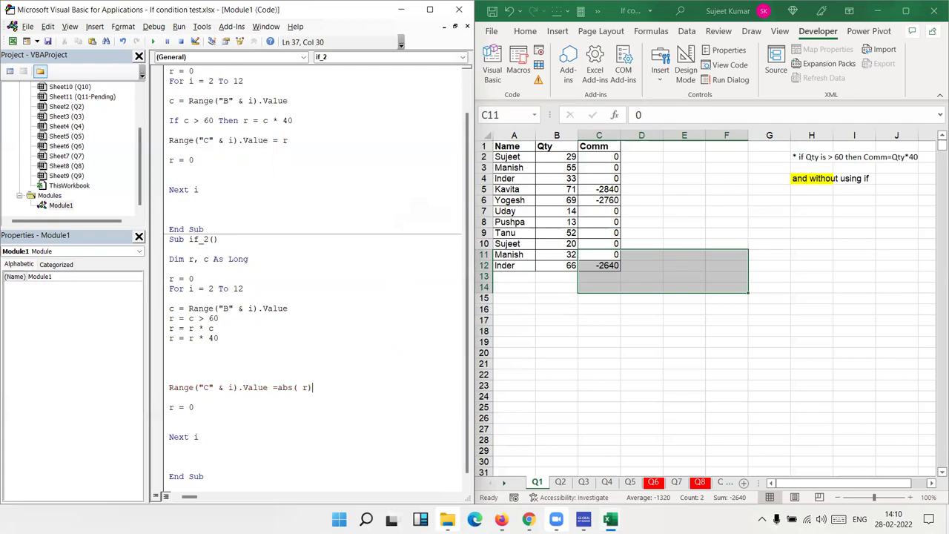
left_click(312, 407)
left_click(238, 361)
left_click(152, 42)
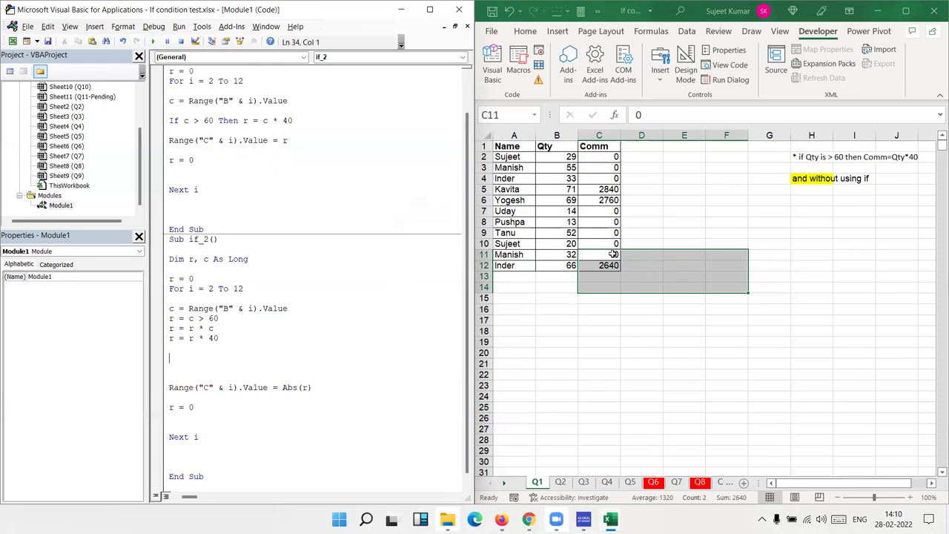
Switch to sheet Q2 with the Marks and blank Result columns.
left_click(561, 483)
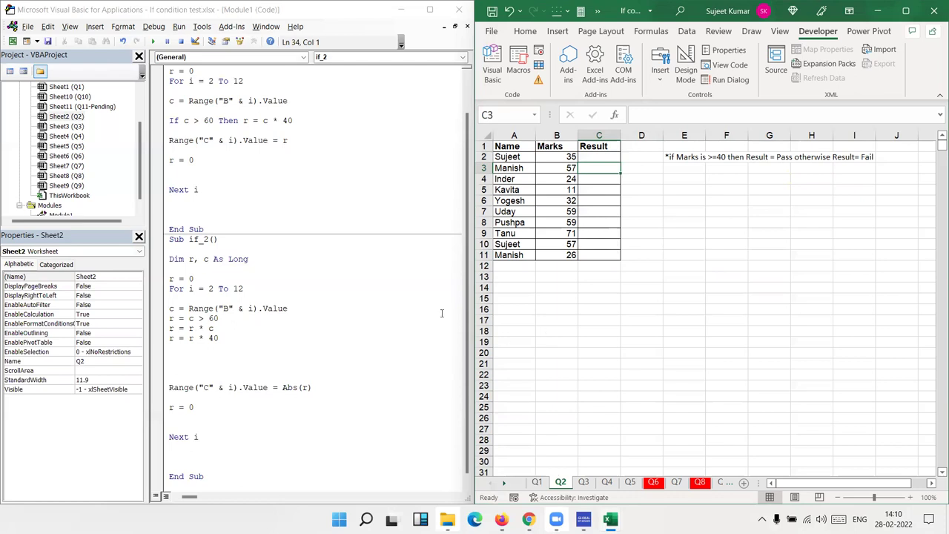
Select Sheet3 (Q3) in the Project Explorer and view the Q3 Location/Distance table.
left_click(75, 130)
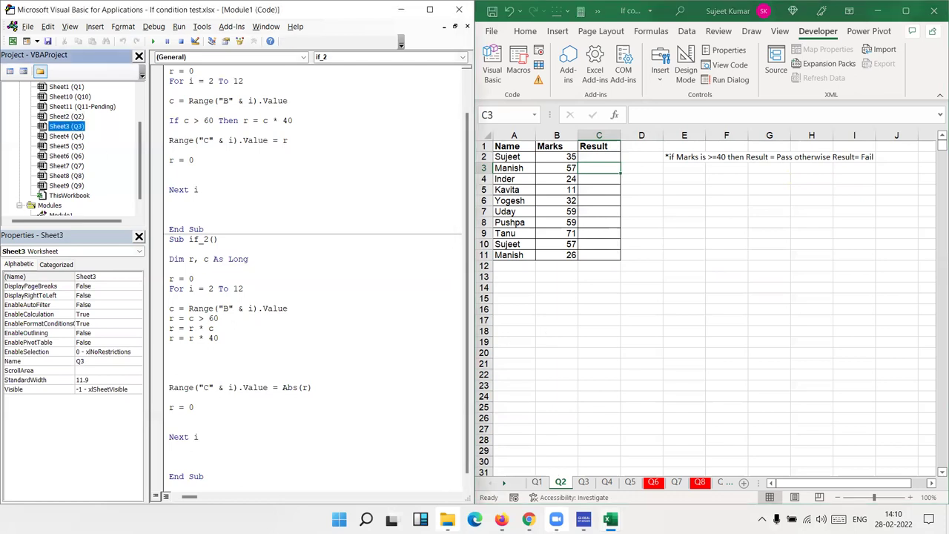
left_click(589, 483)
left_click(605, 482)
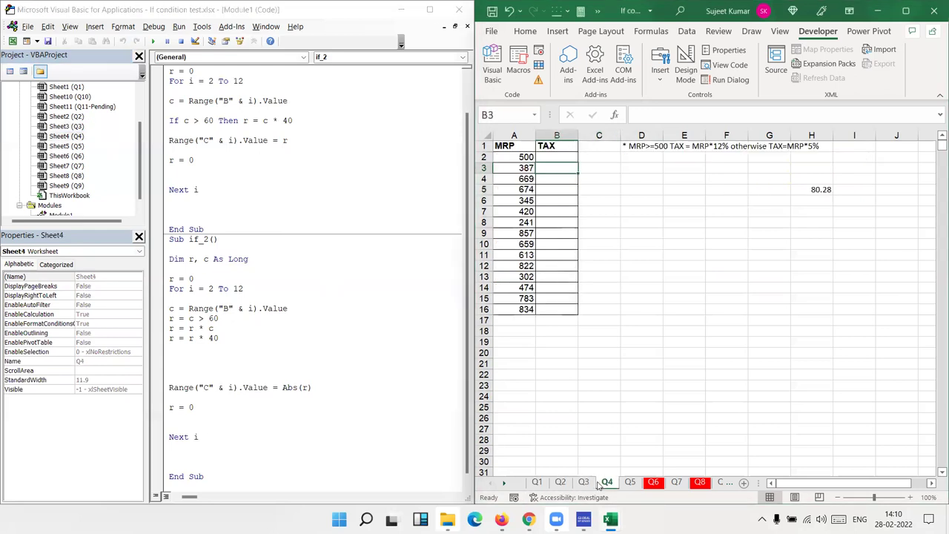
left_click(584, 483)
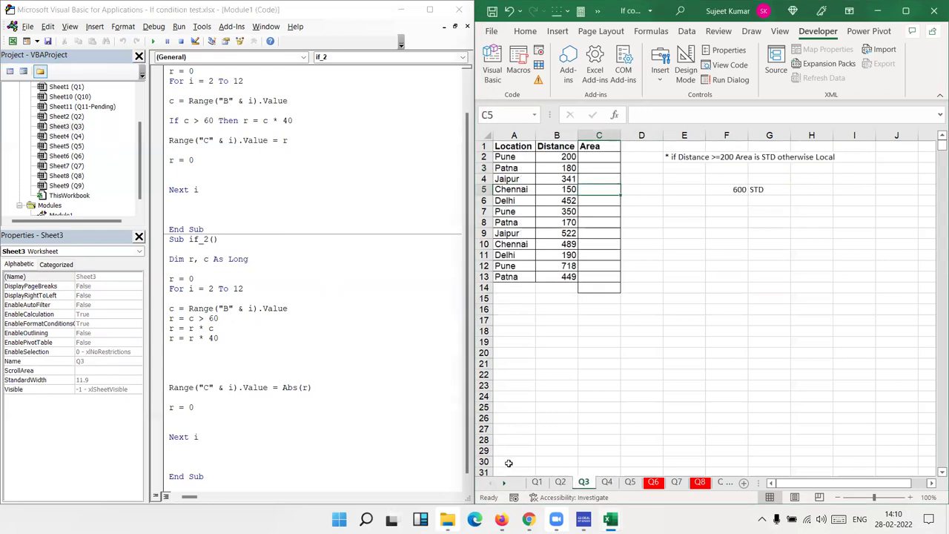